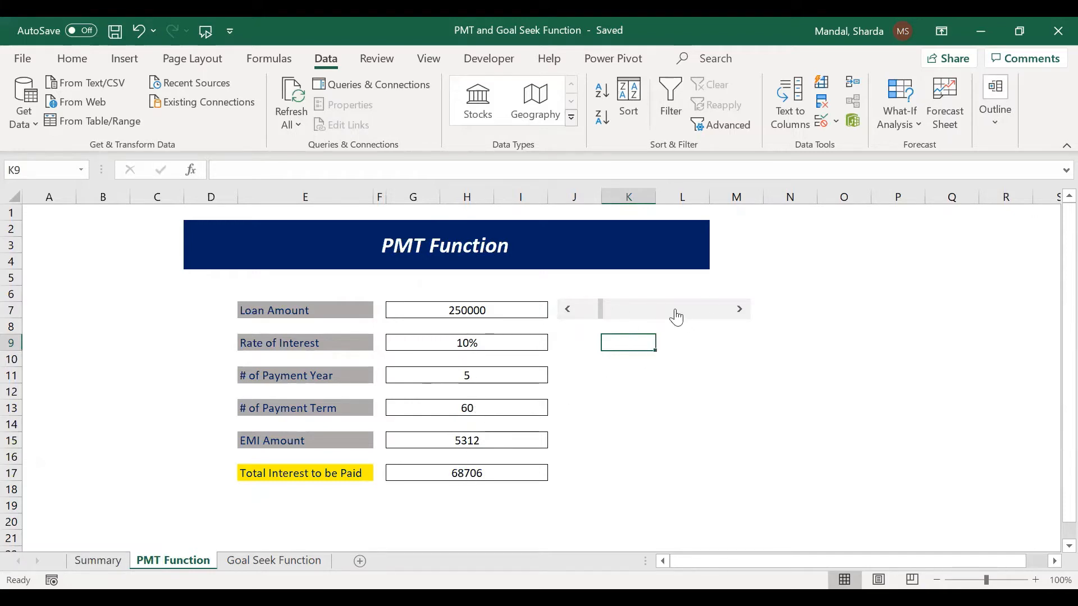
Use the scroll bar beside Loan Amount to raise the loan to 707200 and then lower it to 457200.
left_click(739, 309)
left_click(739, 310)
left_click(739, 310)
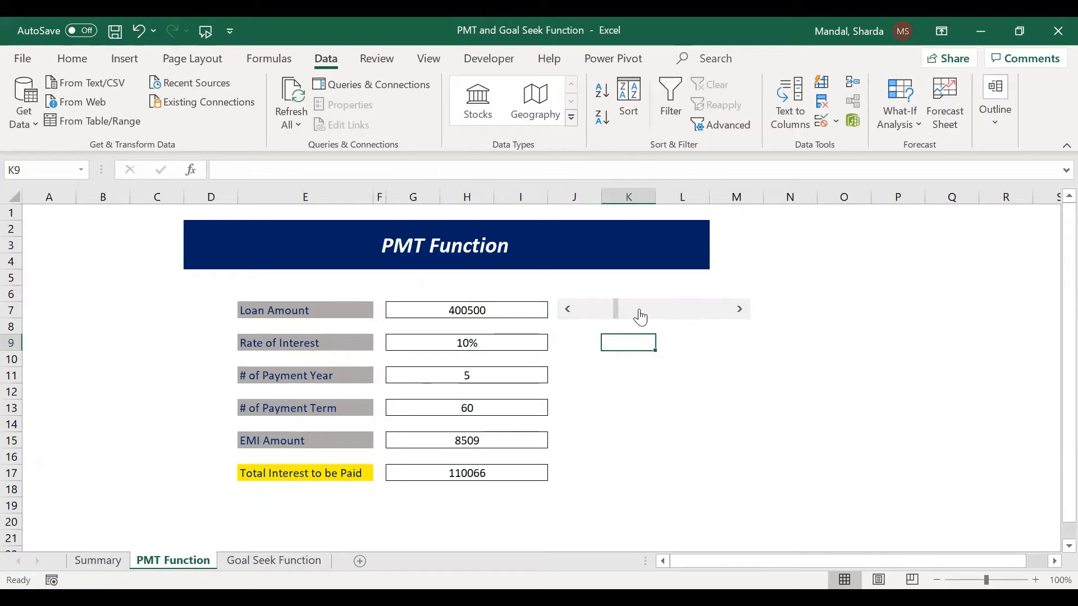
left_click_drag(616, 313, 647, 316)
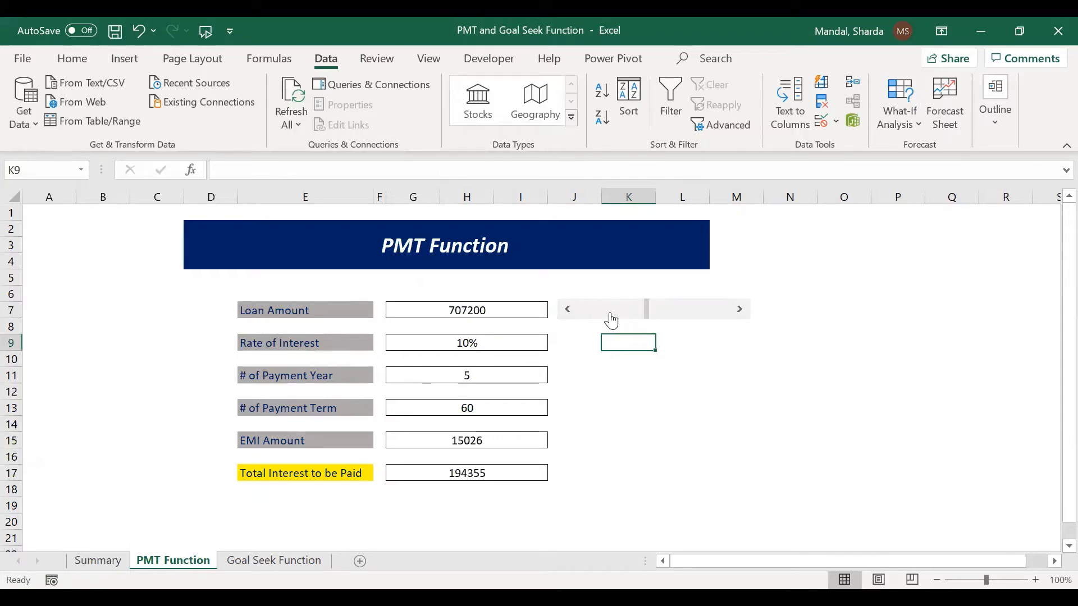
left_click(568, 310)
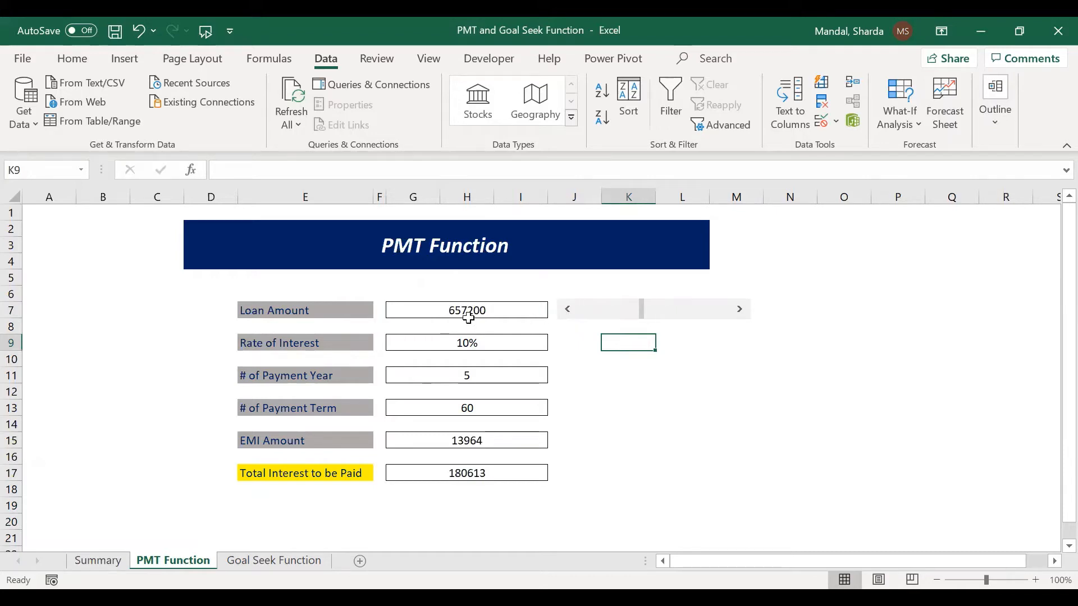
left_click(567, 312)
left_click(567, 313)
left_click(567, 310)
left_click(567, 310)
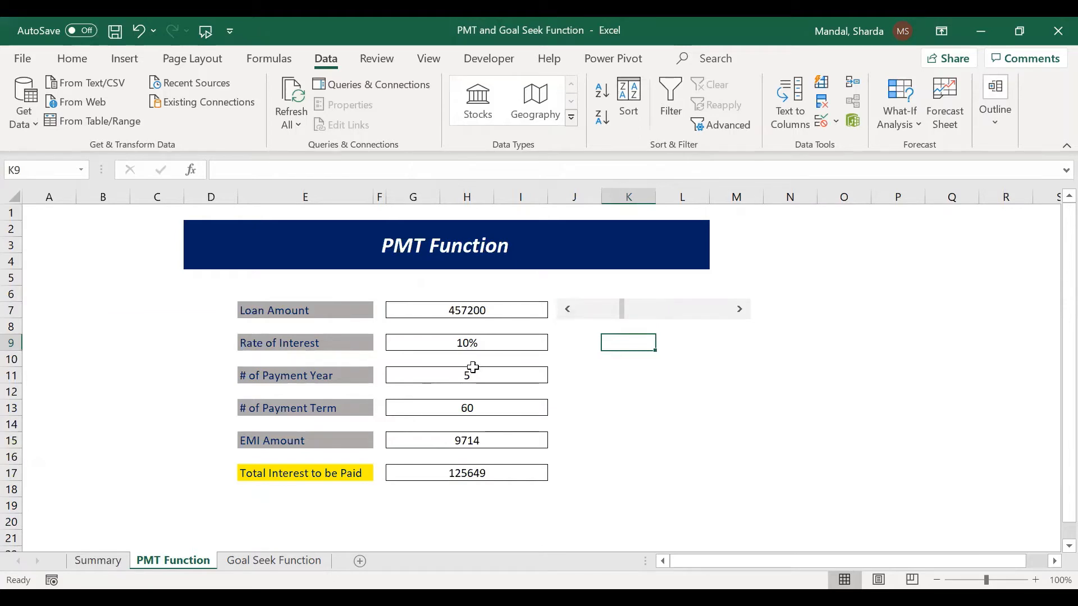
Set the number of payment years to 3 and check the effect on the EMI and total interest formulas.
left_click(477, 341)
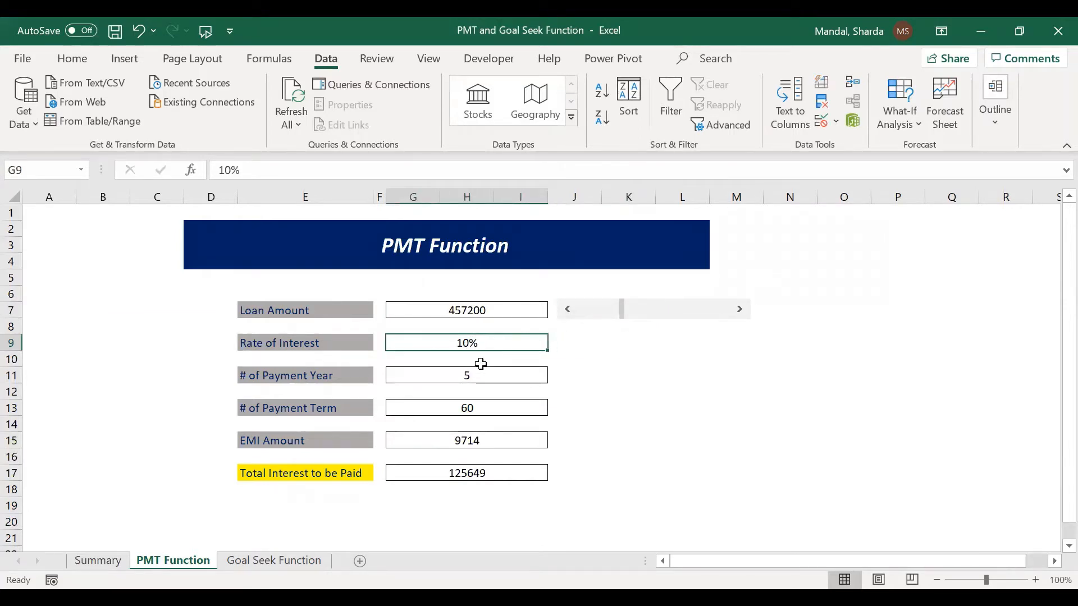
left_click(483, 373)
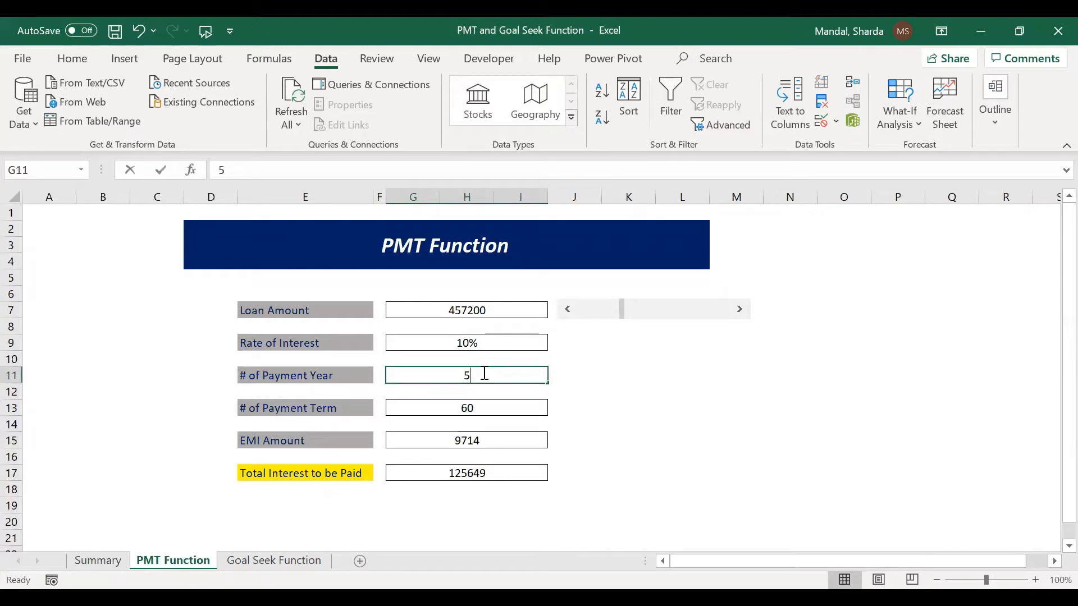
left_click(658, 380)
left_click(487, 447)
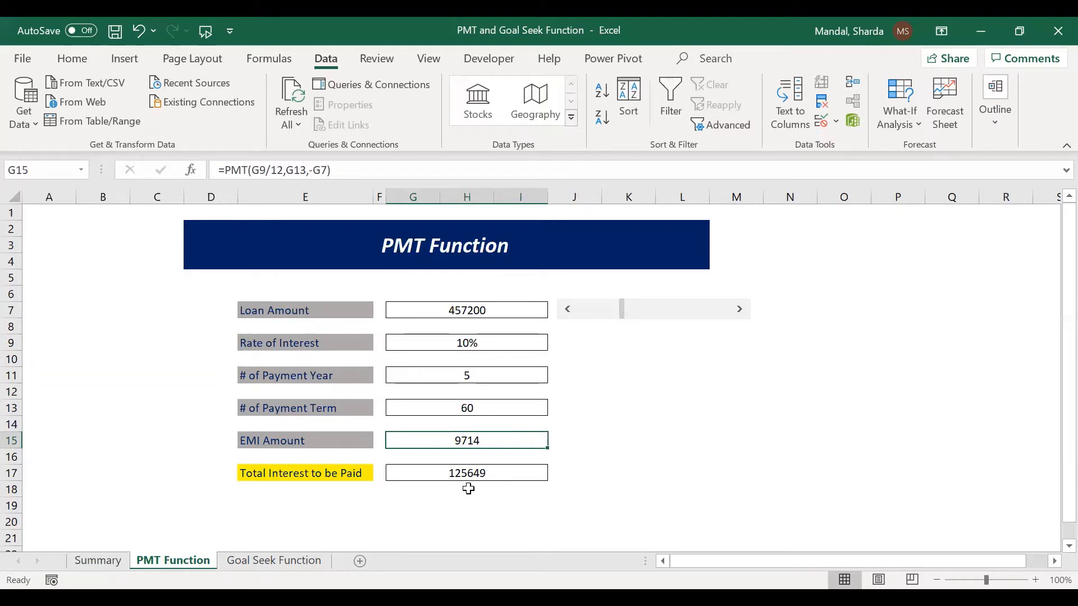
left_click(461, 376)
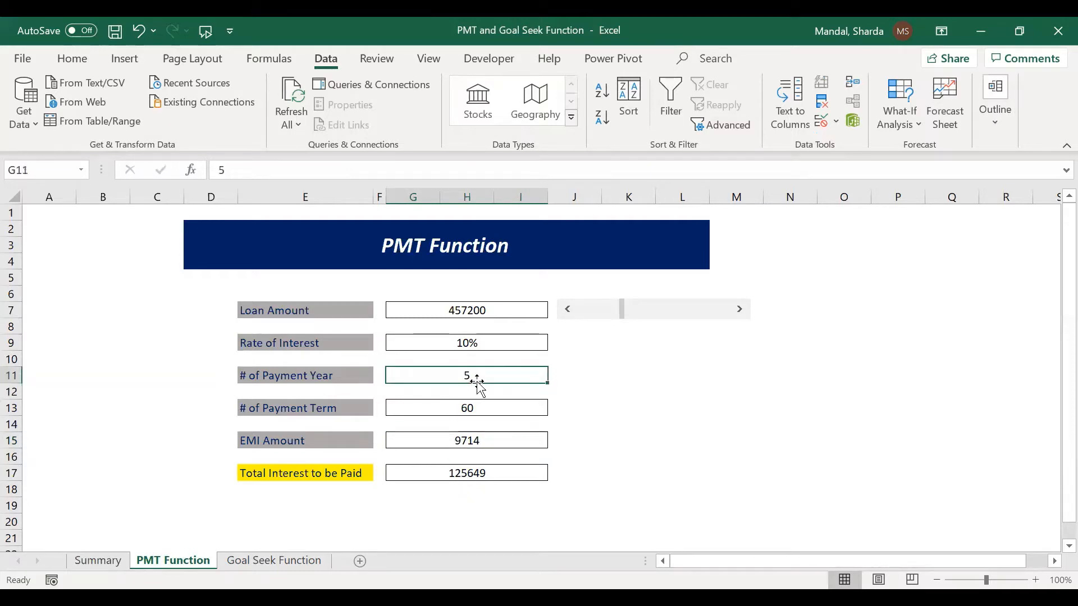
type("3")
left_click(676, 410)
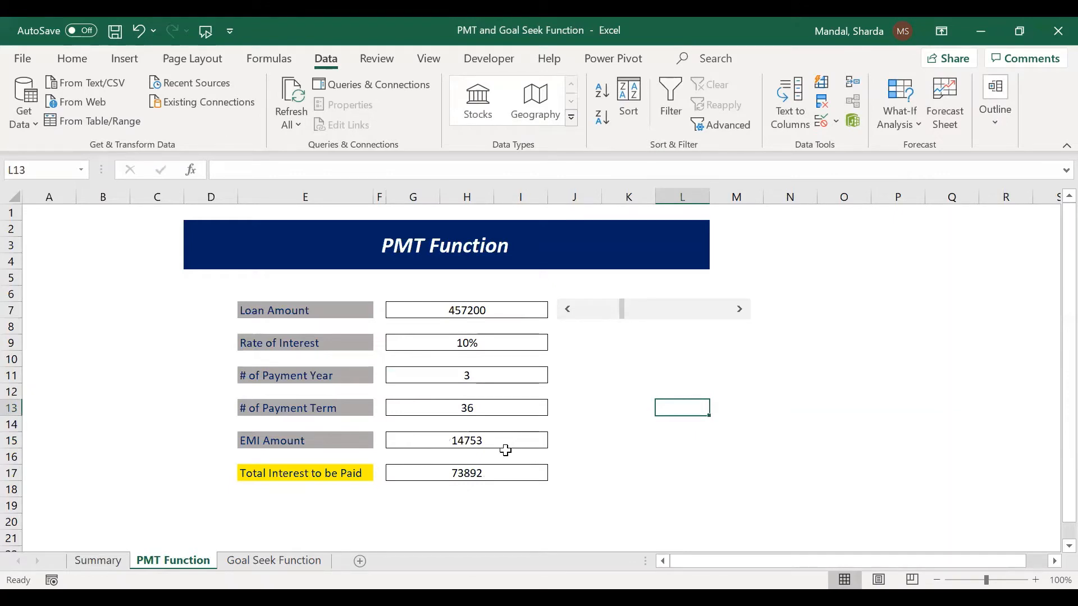
left_click(489, 470)
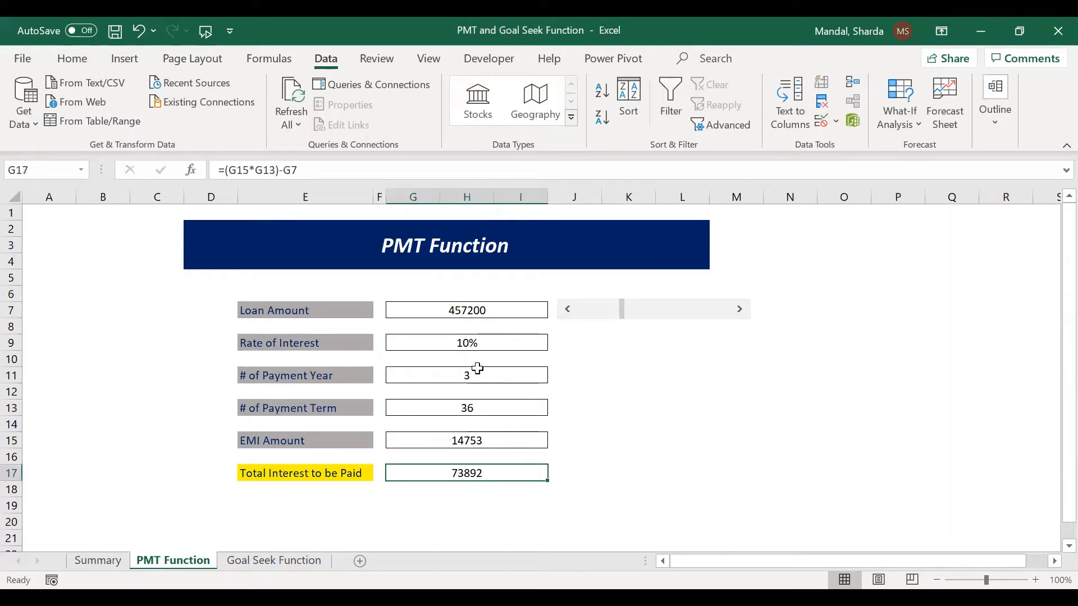
Set the rate of interest to 15% and check the total interest and EMI amount cells.
left_click(471, 343)
type("15")
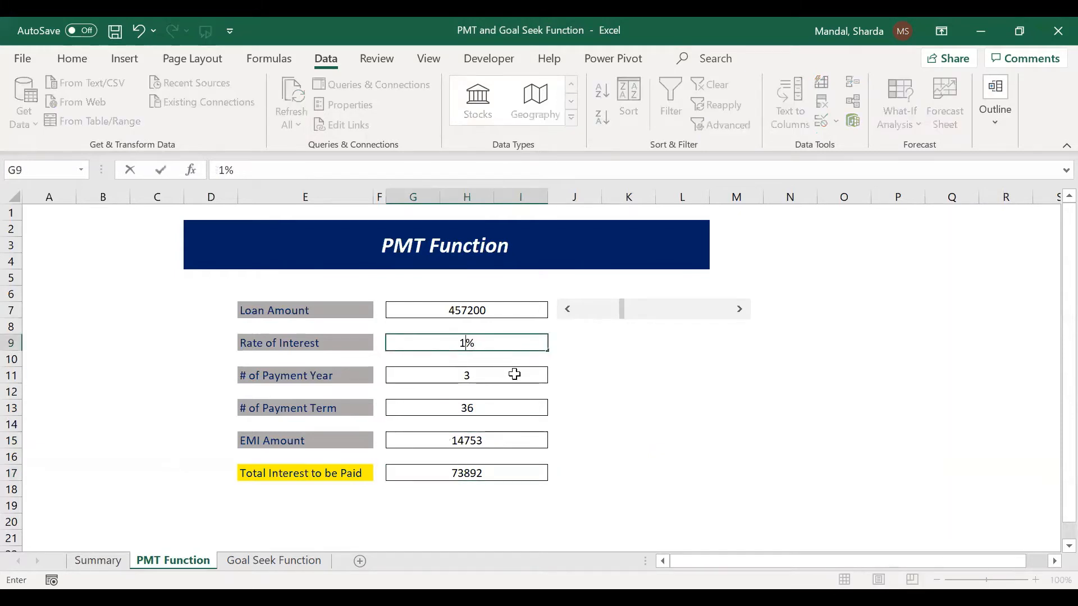
left_click(627, 426)
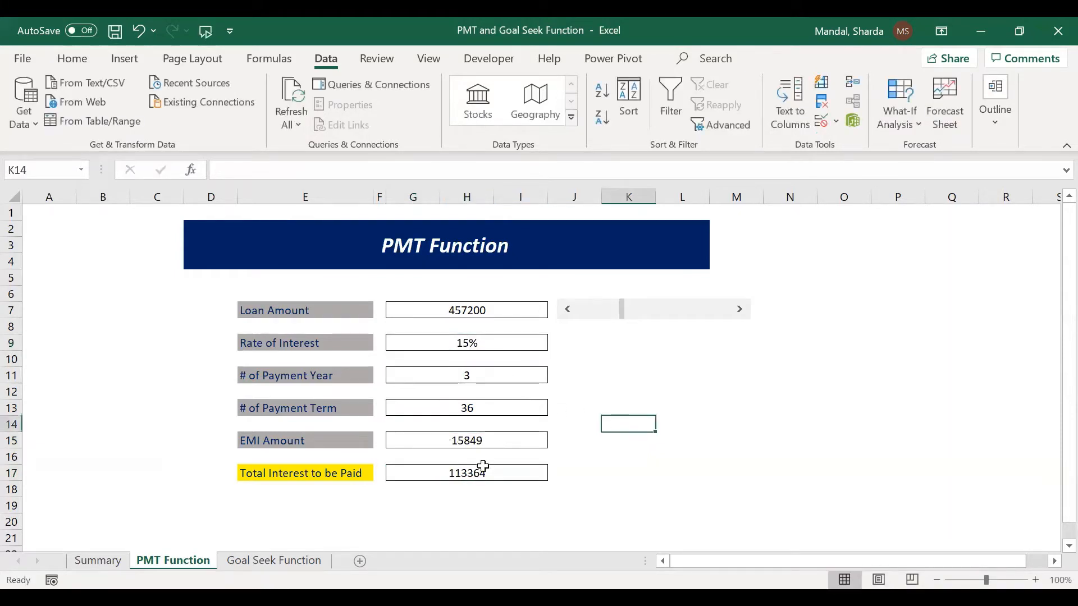
left_click(462, 477)
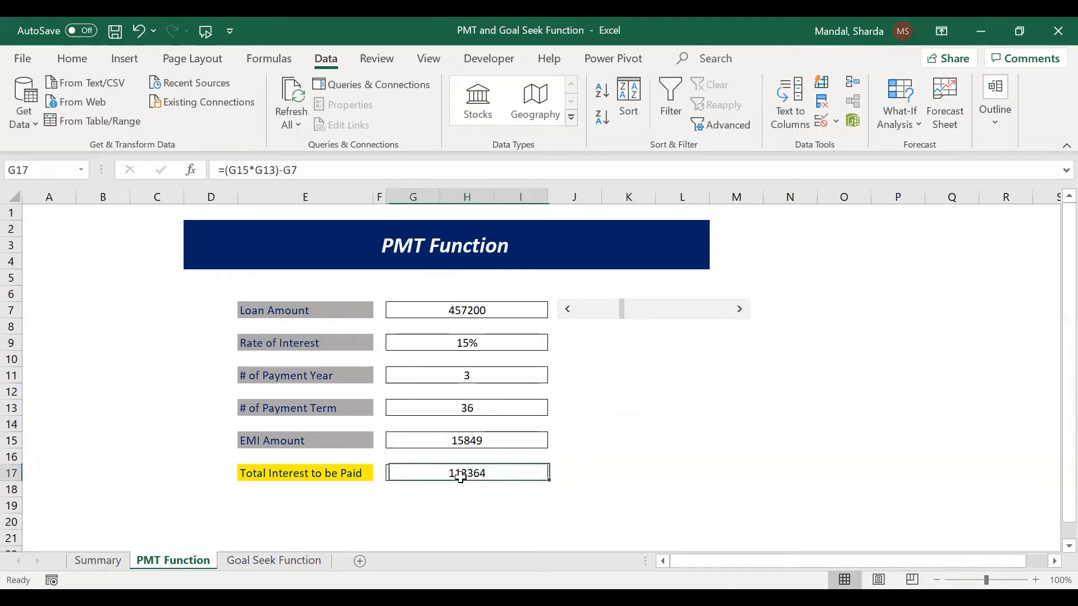
left_click(466, 440)
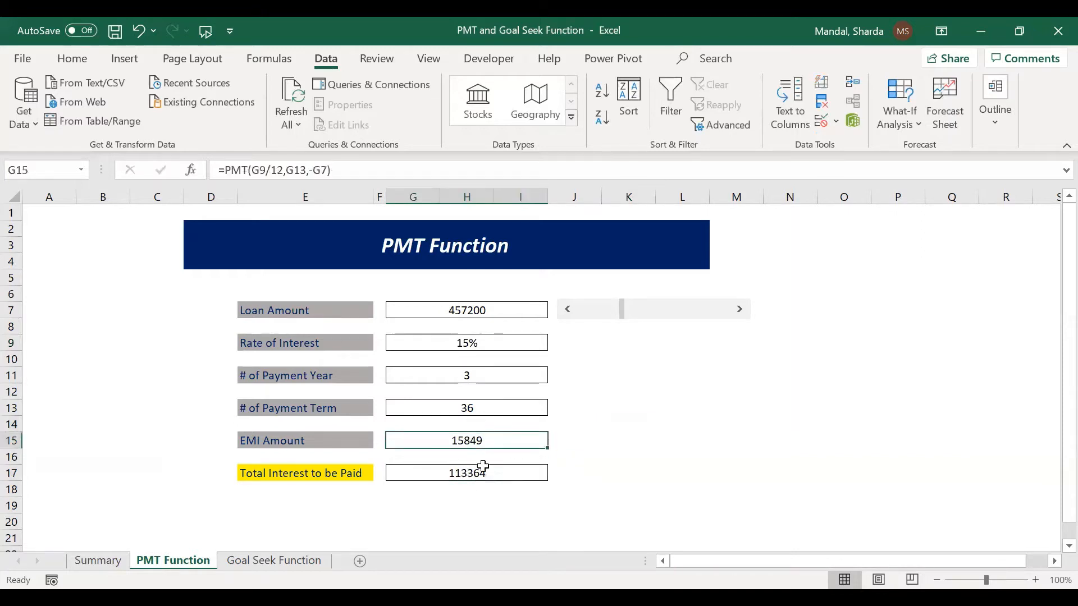
Set the number of payment years to 5.
left_click(474, 374)
type("5")
left_click(653, 407)
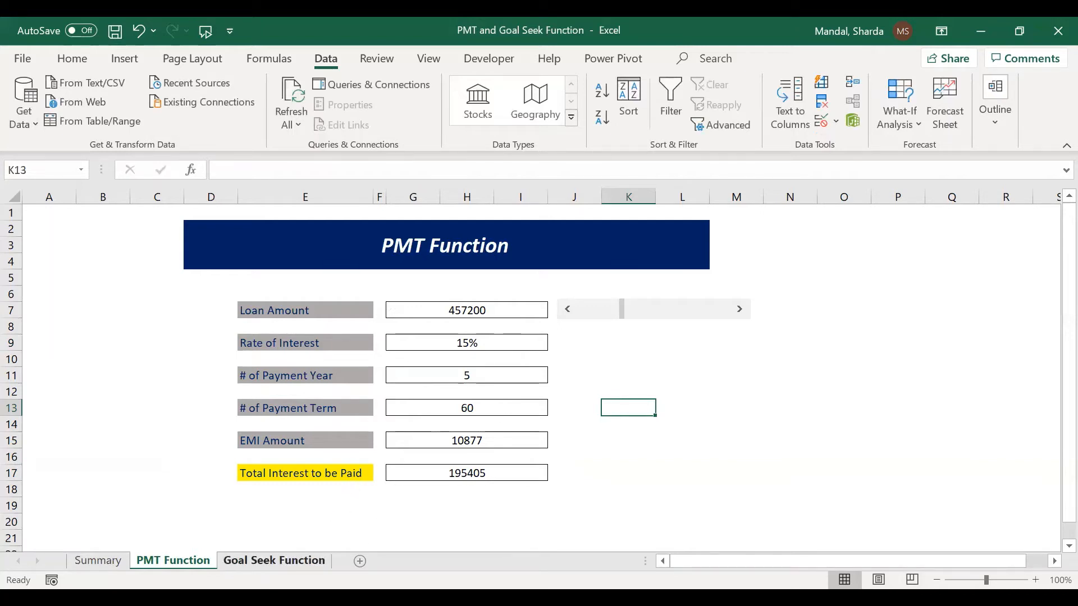
Examine the loan amount, rate of interest and EMI amount on the Goal Seek Function sheet.
left_click(274, 560)
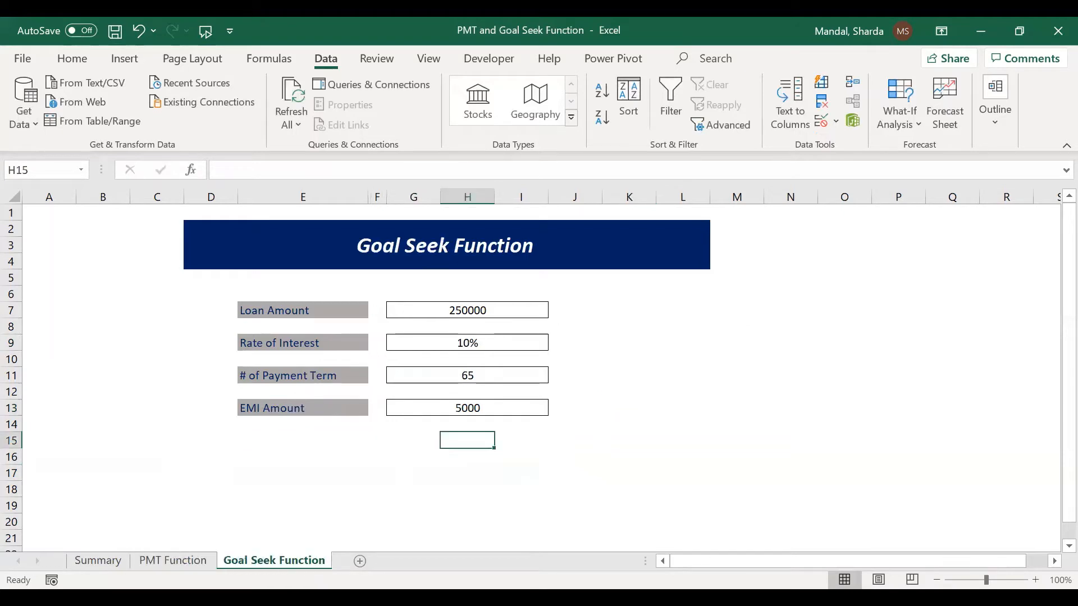
left_click(494, 313)
left_click(496, 344)
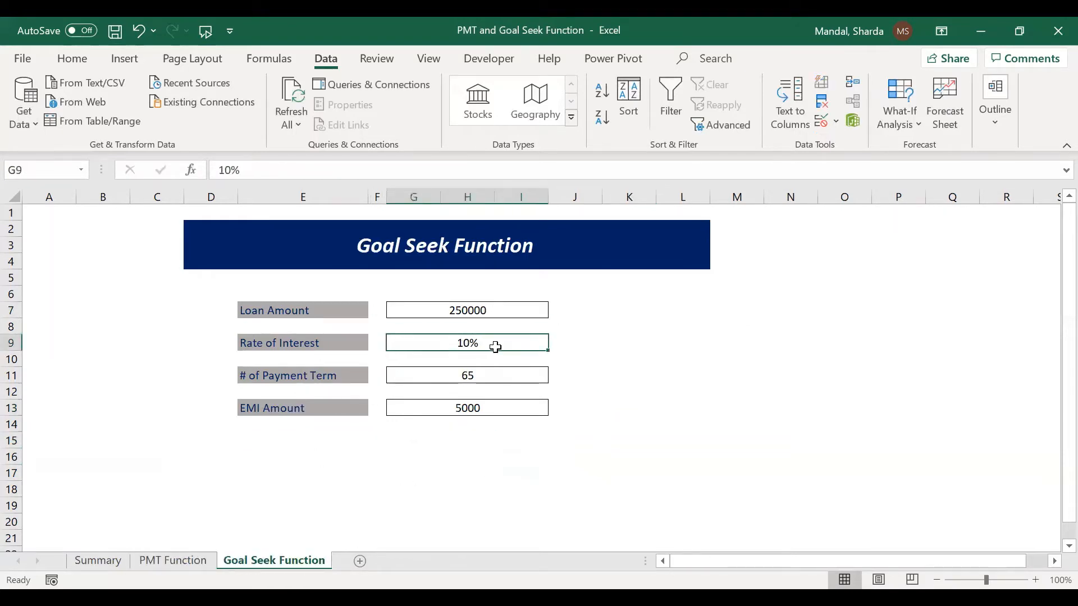
left_click(484, 407)
left_click(599, 393)
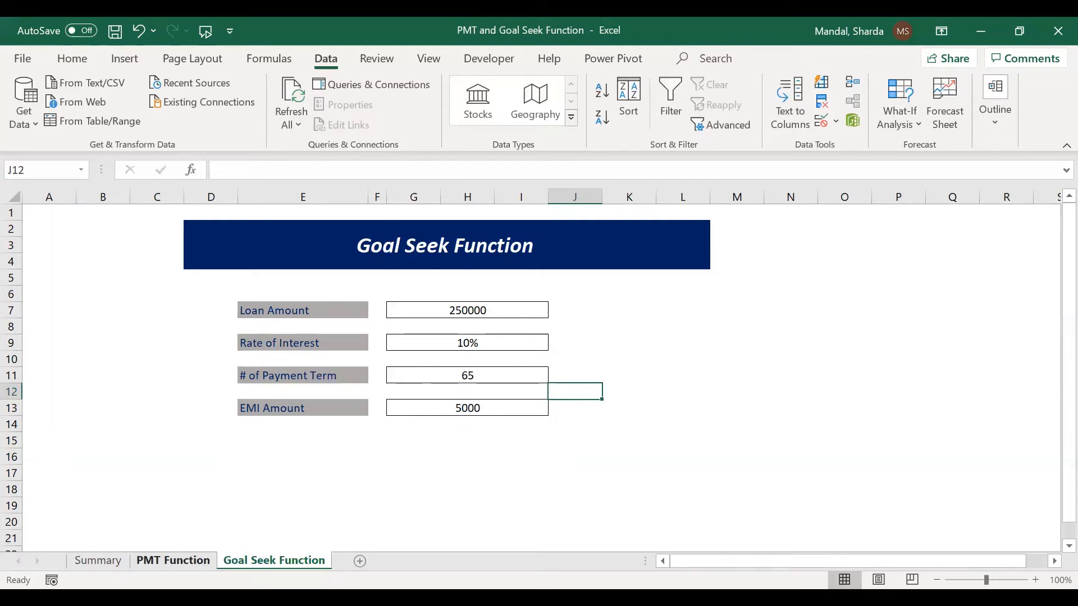
Add a new worksheet after PMT Function and move it to the end, behind the Goal Seek Function sheet.
left_click(173, 561)
left_click(595, 470)
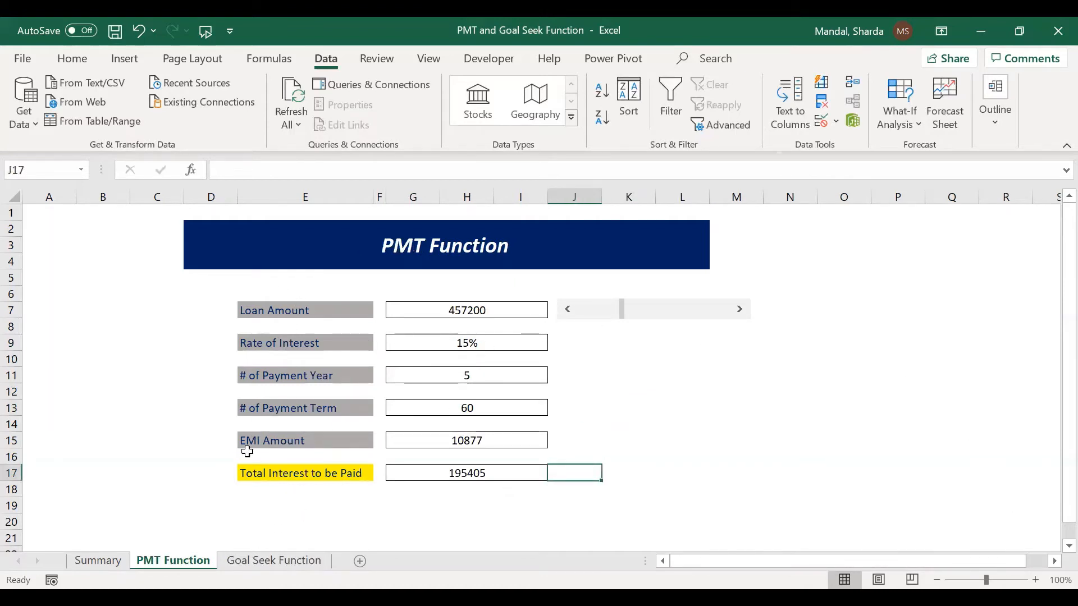
left_click(360, 561)
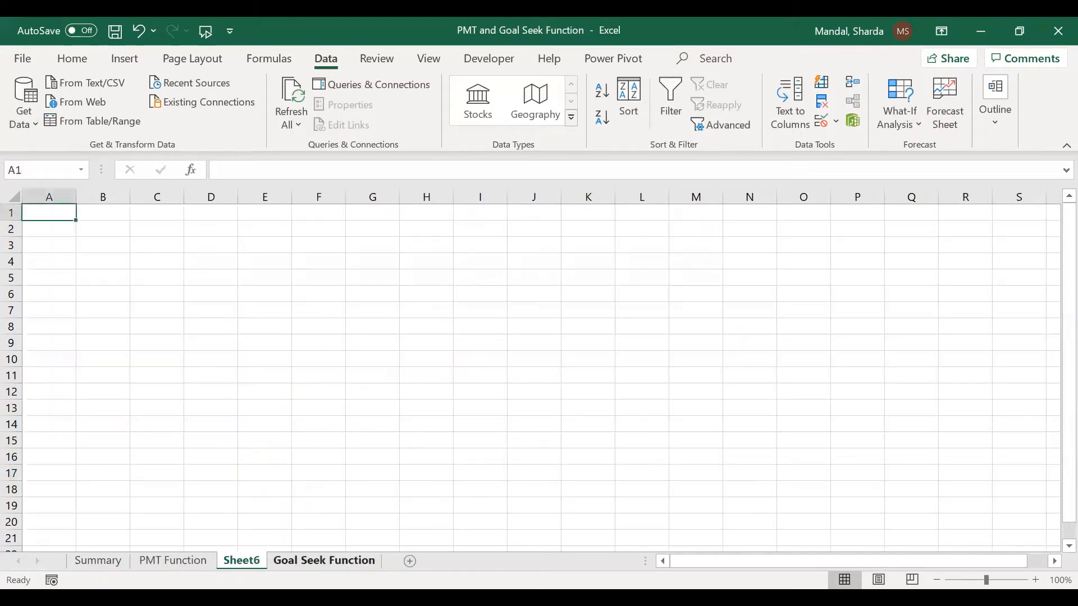
left_click_drag(241, 561, 382, 561)
Copy the PMT Function title banner from its sheet to cell D2 of the new sheet.
left_click(173, 560)
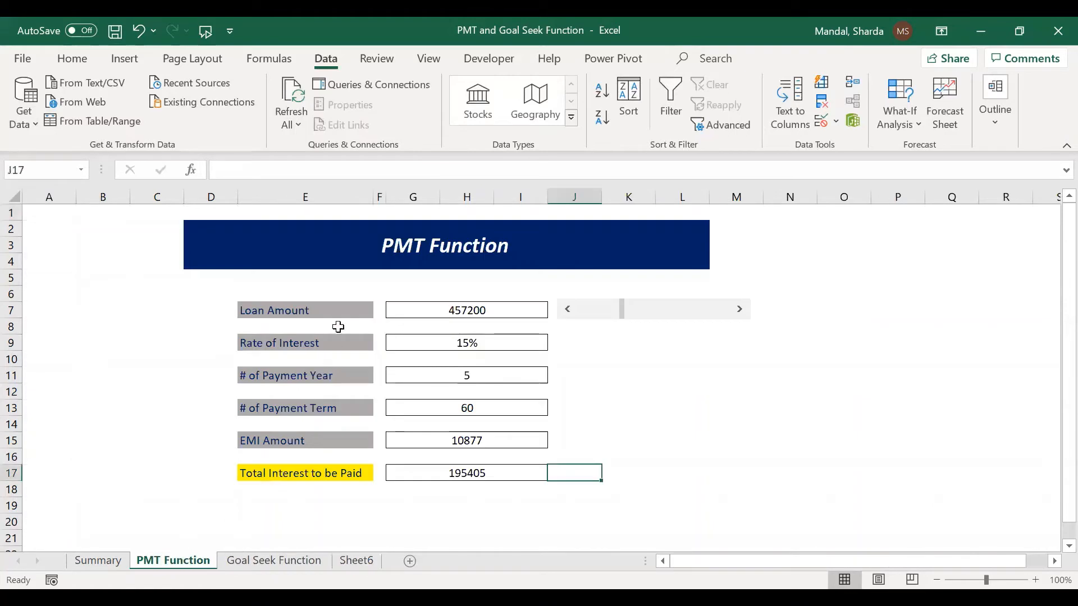
left_click(331, 246)
key("ctrl+c")
left_click(356, 560)
left_click(218, 231)
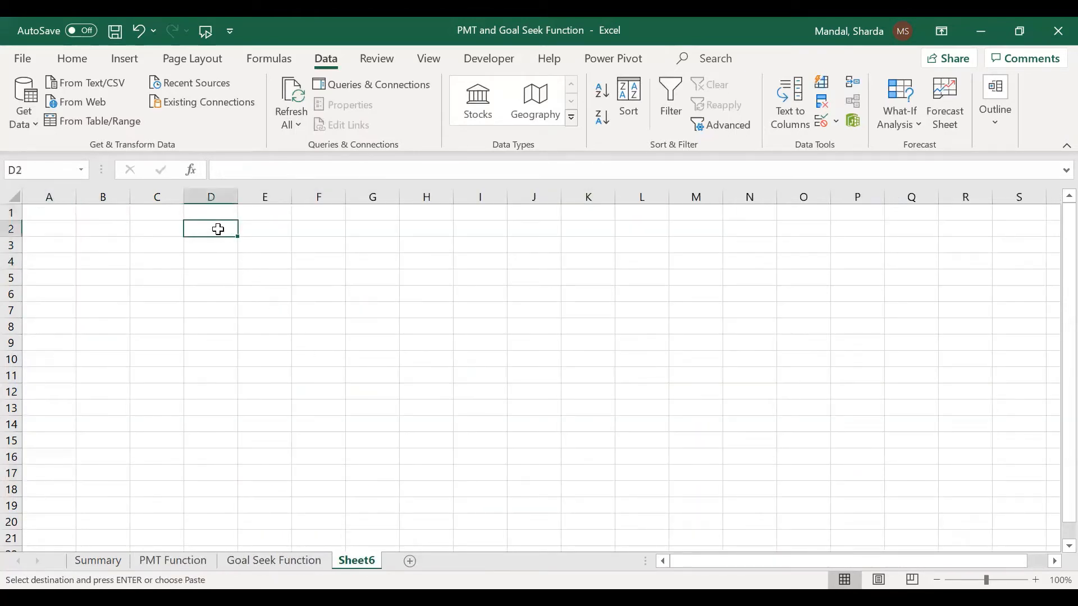
key("ctrl+v")
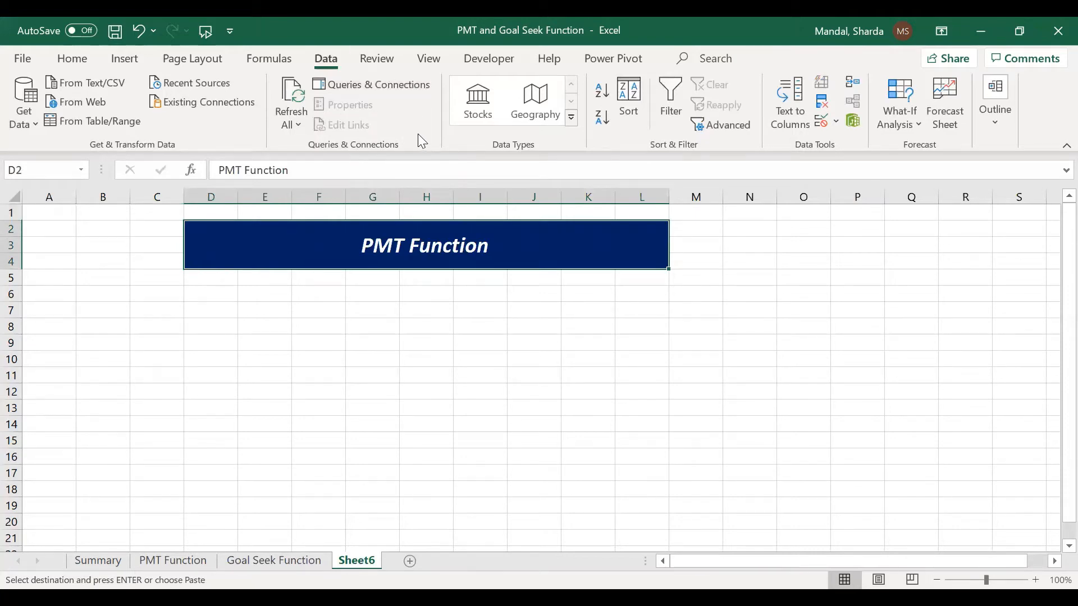
Copy the loan table E7:I17 from the PMT Function sheet to D7 of the new sheet and auto-fit column D to its labels.
left_click(429, 59)
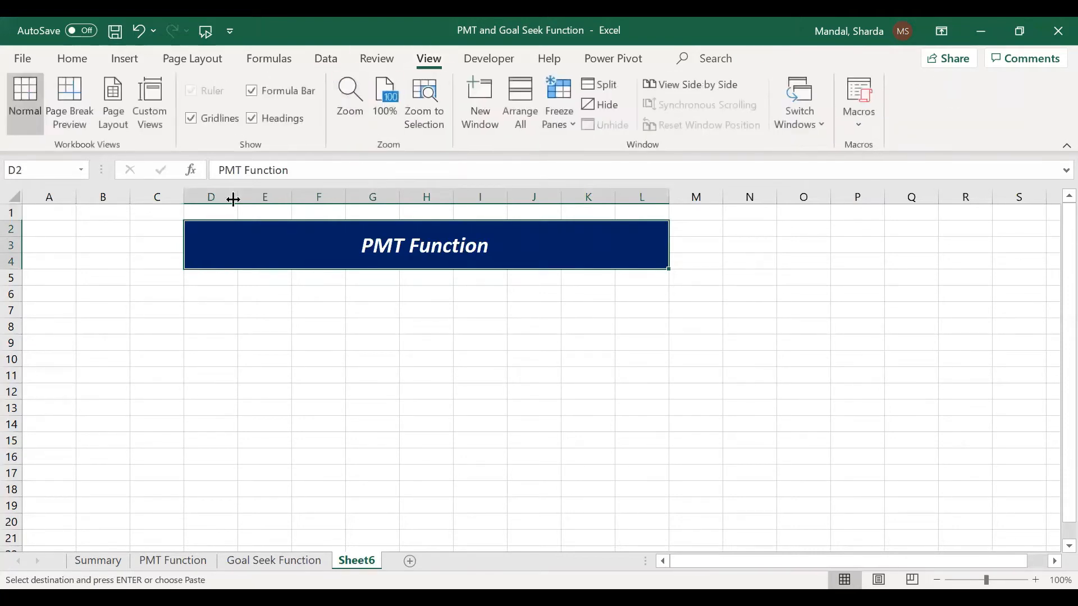
left_click(173, 560)
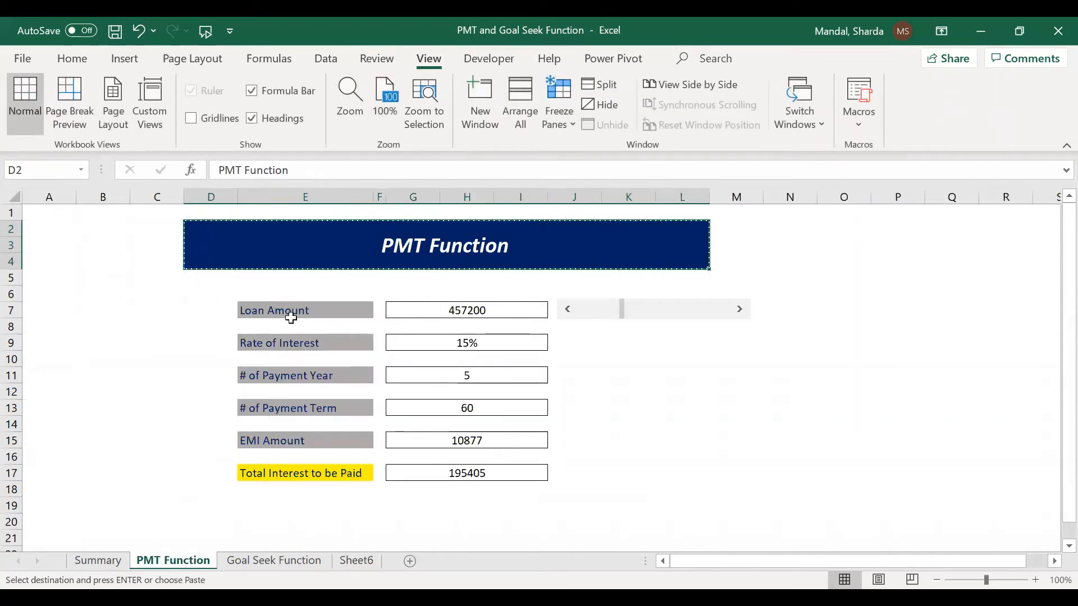
left_click_drag(292, 310, 464, 472)
key("ctrl+c")
left_click(289, 559)
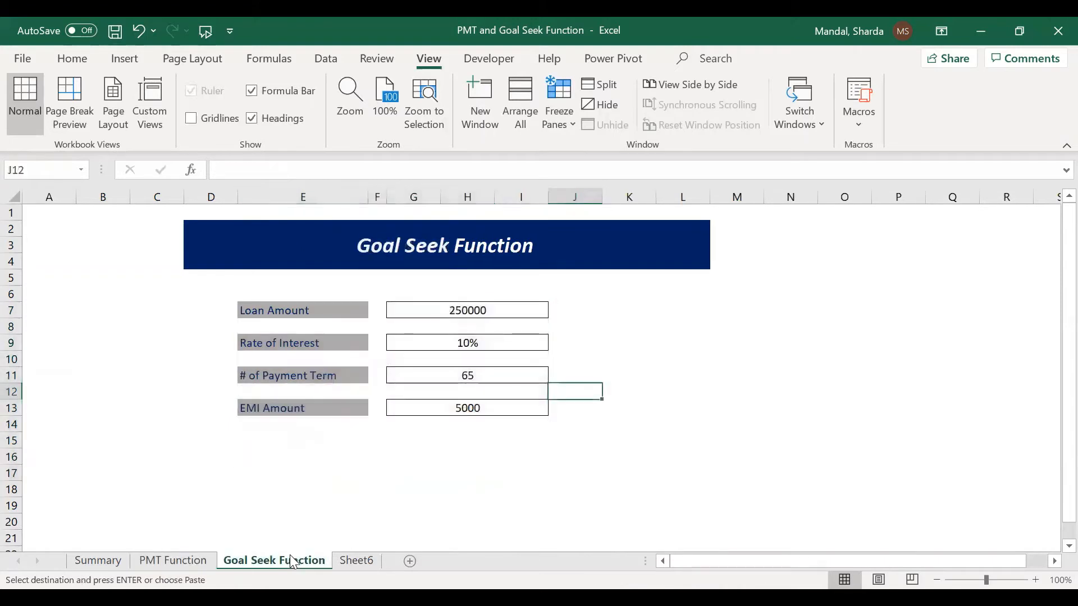
key("ctrl+Page_Down")
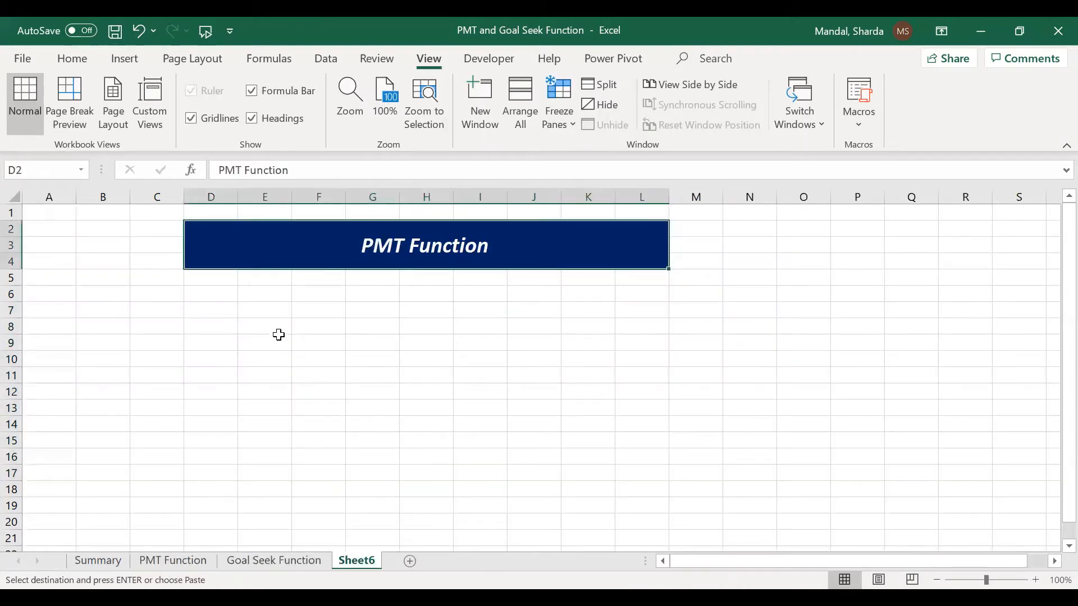
left_click(235, 311)
key("ctrl+v")
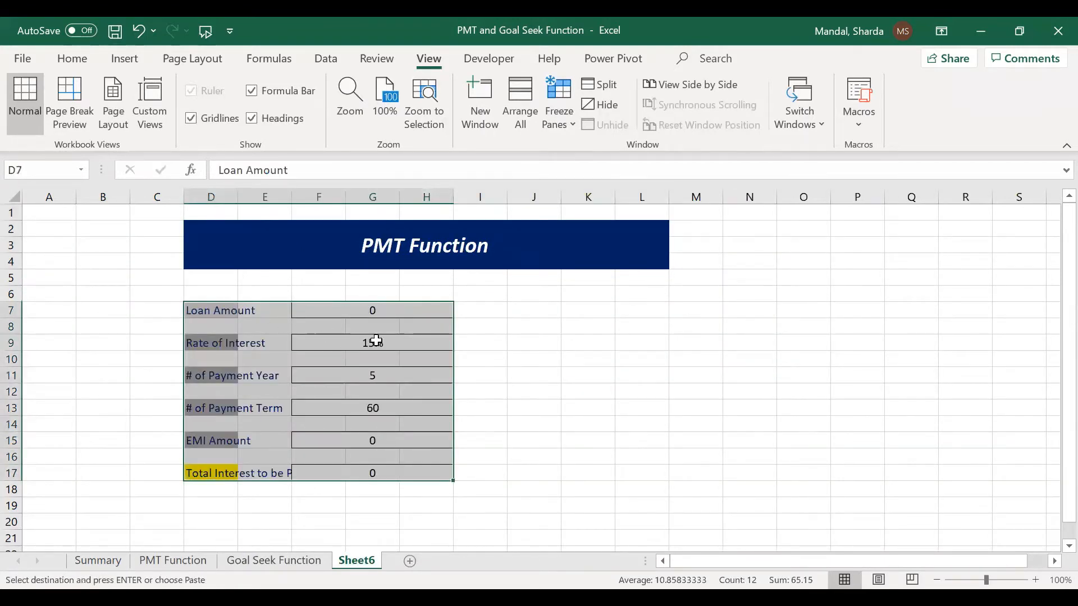
left_click(373, 342)
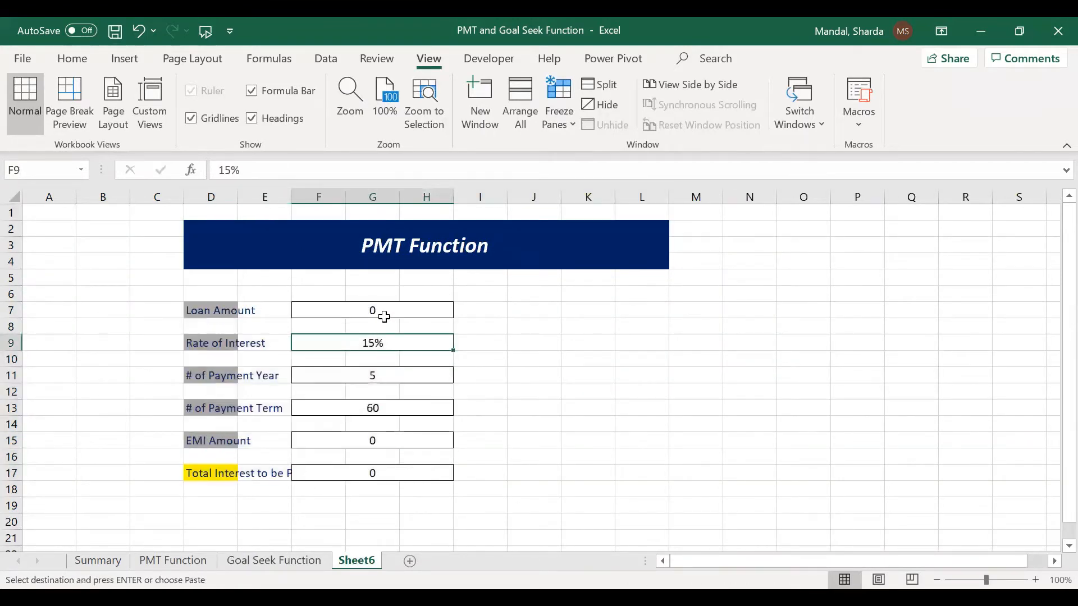
double_click(240, 190)
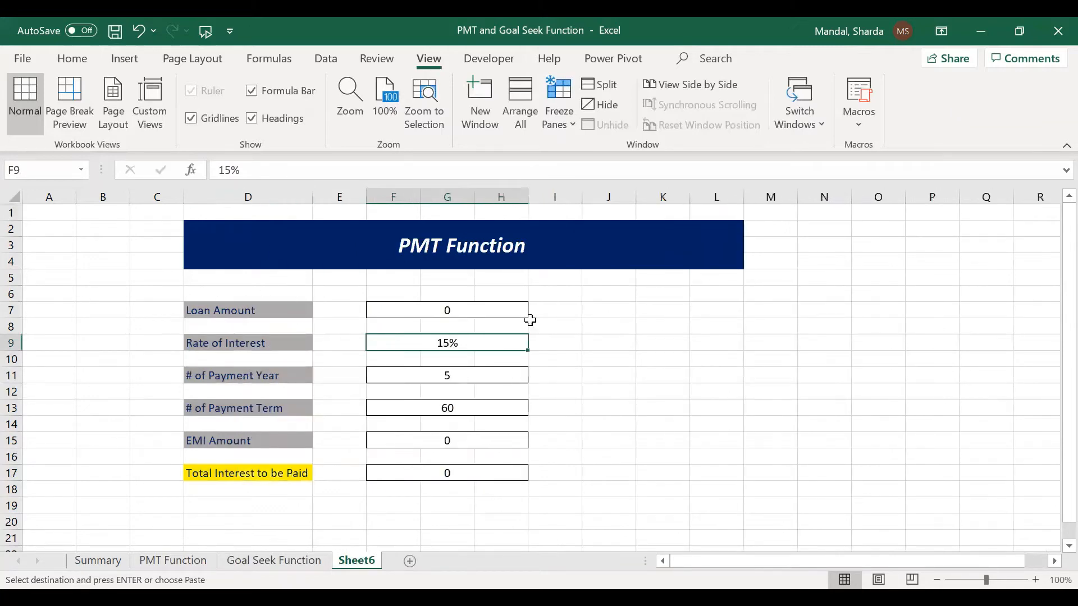
Rename the new sheet to PMT 2 and hide its gridlines.
left_click(173, 560)
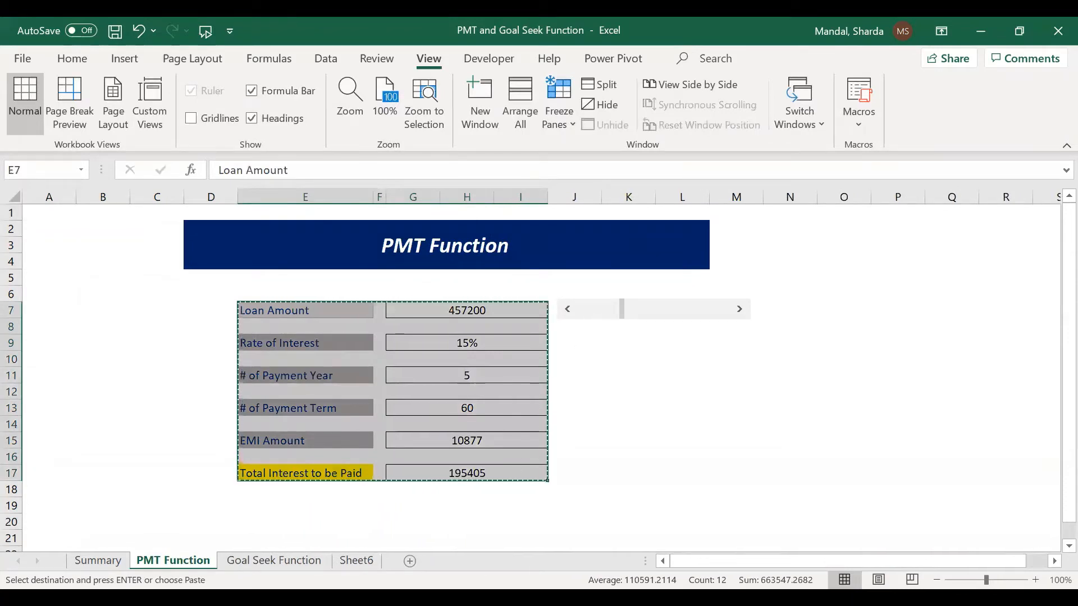
double_click(357, 560)
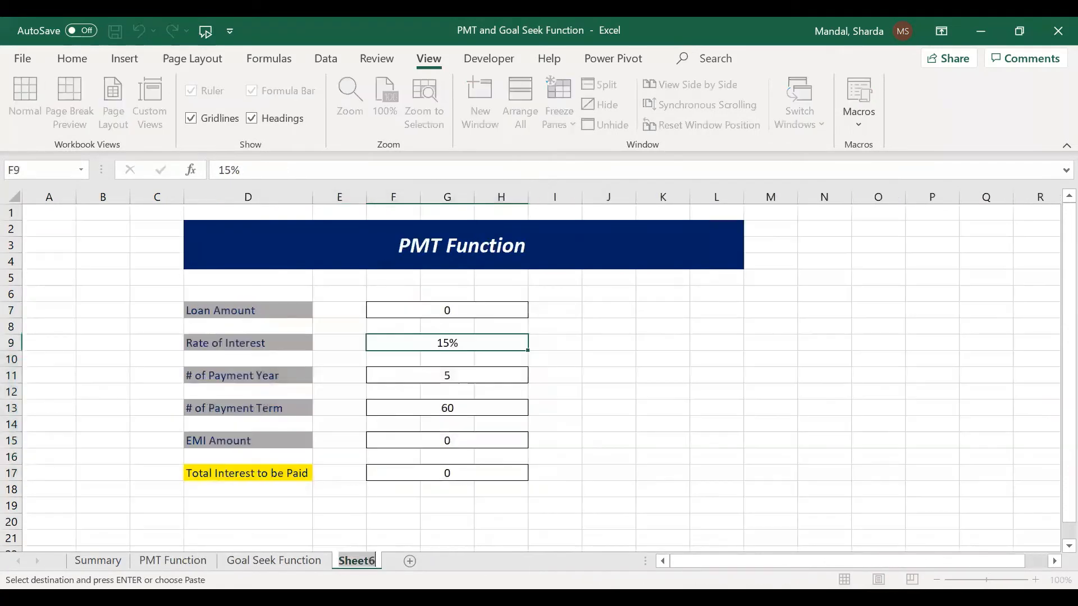
type("PMT 2")
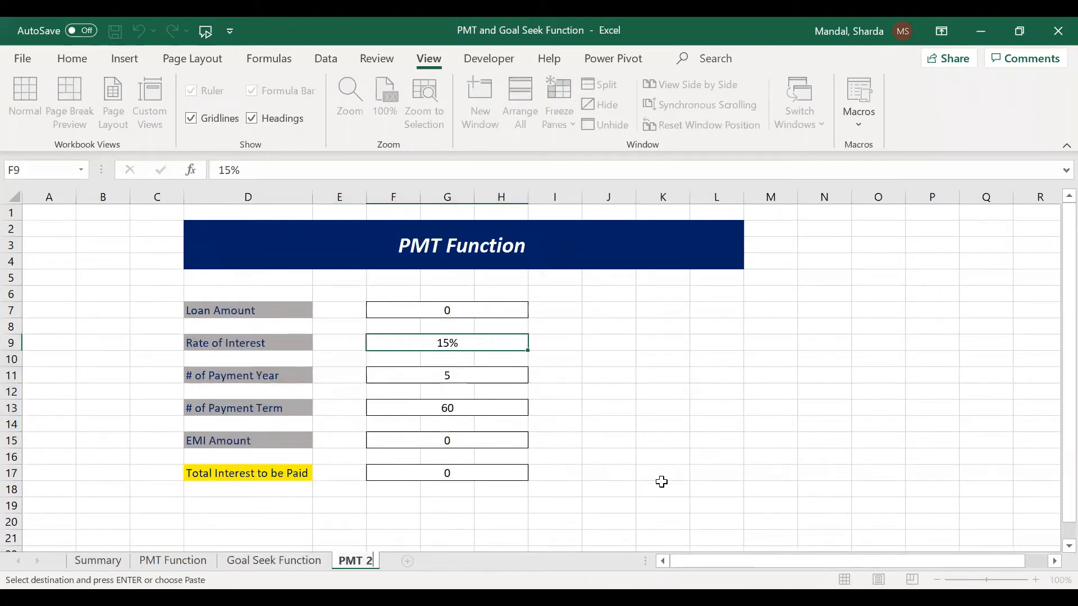
left_click(640, 471)
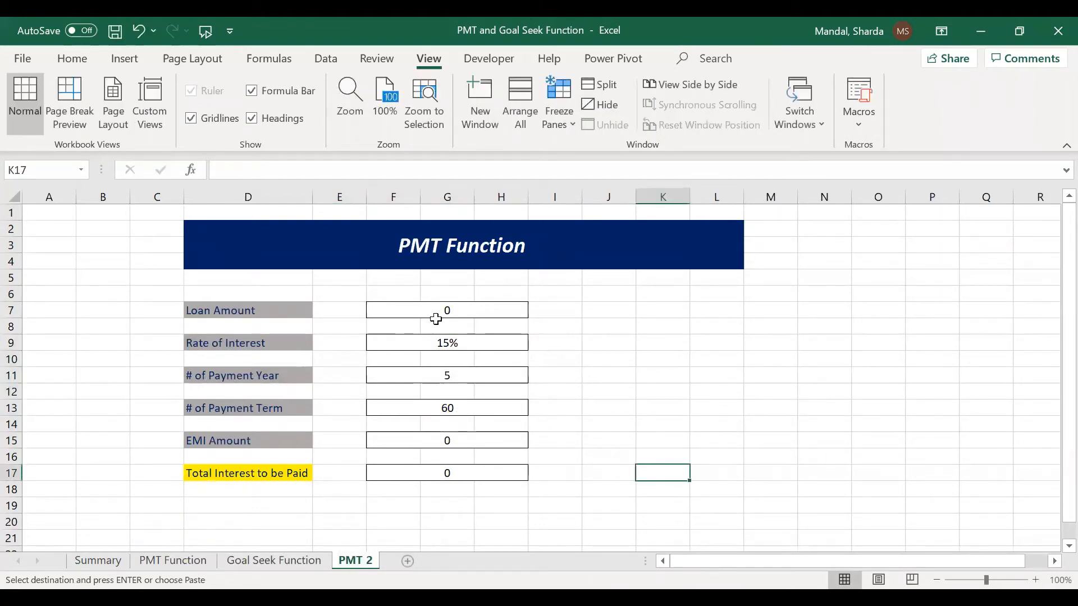
left_click(232, 116)
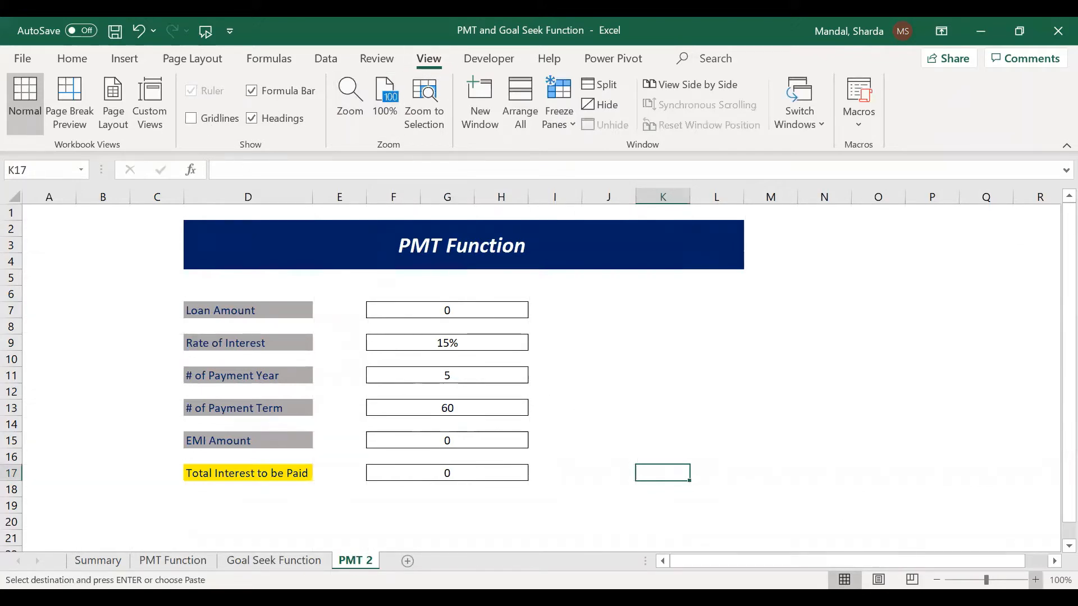
Clear the copied contents of all six value boxes, from Loan Amount in F7 down to Total Interest to be Paid in F17.
left_click(1036, 580)
left_click(1036, 580)
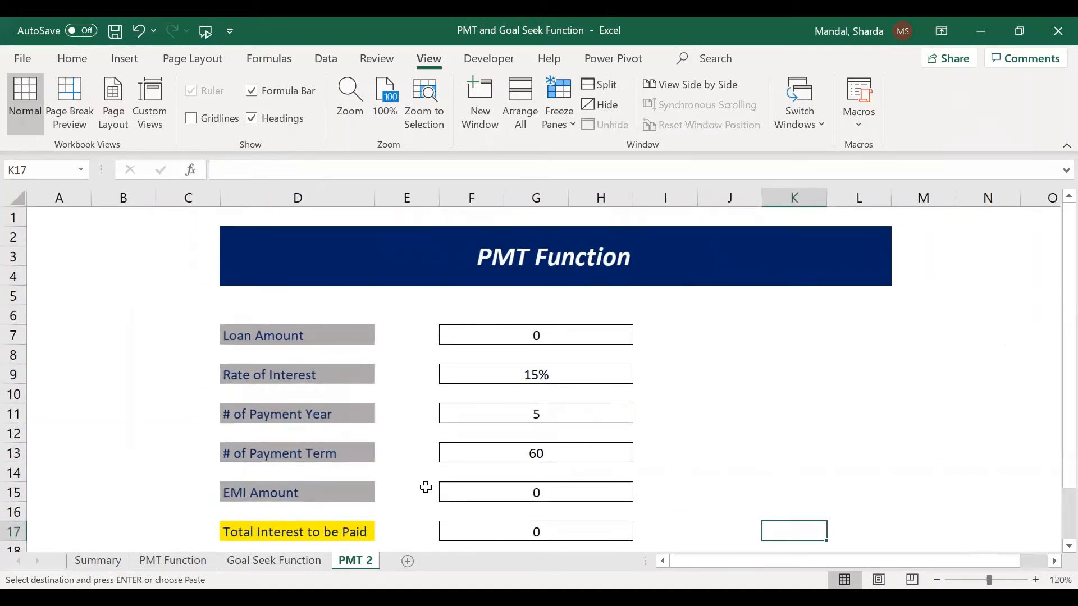
left_click(527, 334)
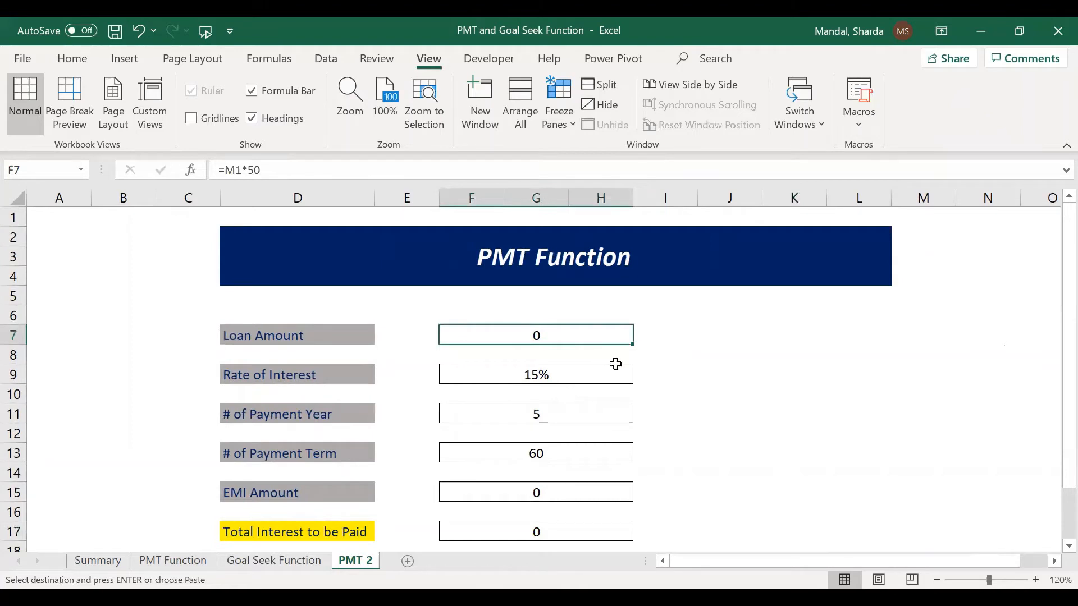
key("Delete")
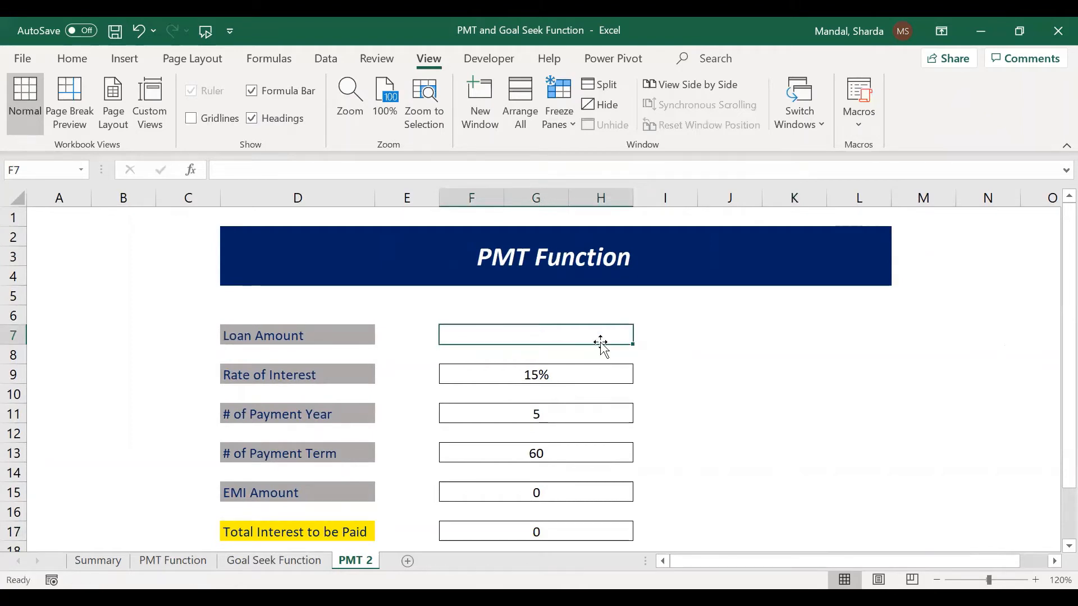
left_click(600, 374)
key("Delete")
left_click(601, 407)
key("Delete")
left_click(586, 460)
key("Delete")
left_click(582, 494)
key("Delete")
left_click(572, 531)
key("Delete")
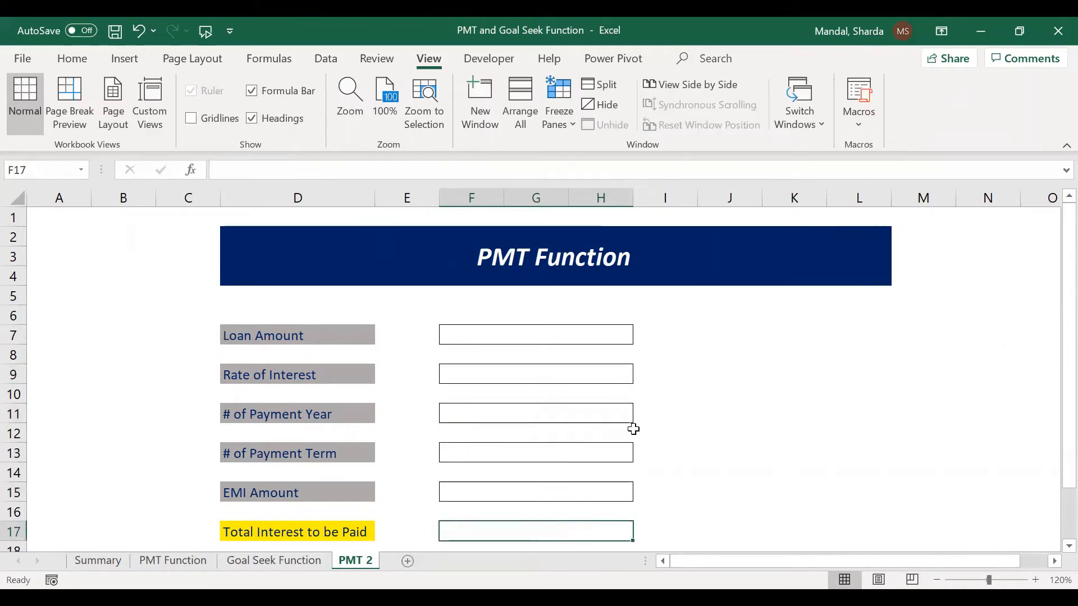
left_click(635, 430)
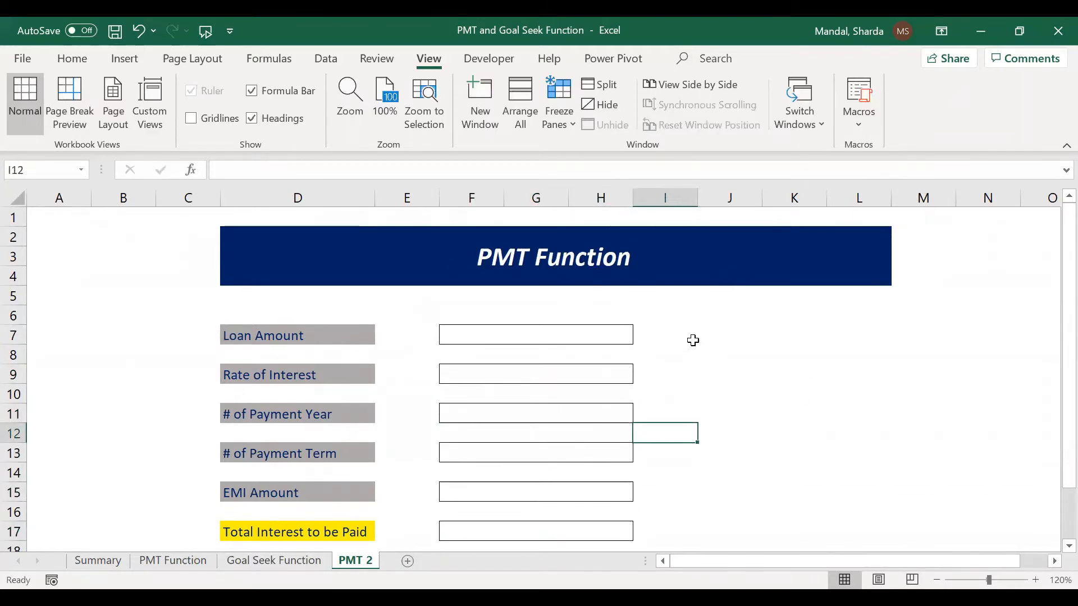
Insert a scroll bar form control beside the Loan Amount box, covering about I7:L7.
left_click_drag(664, 330, 837, 337)
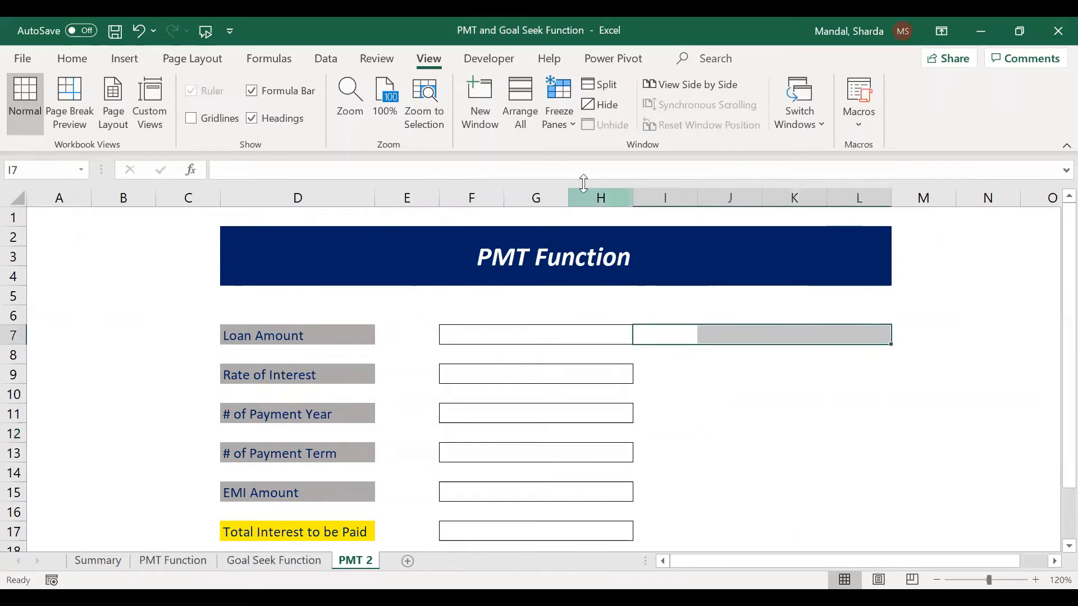
left_click(491, 62)
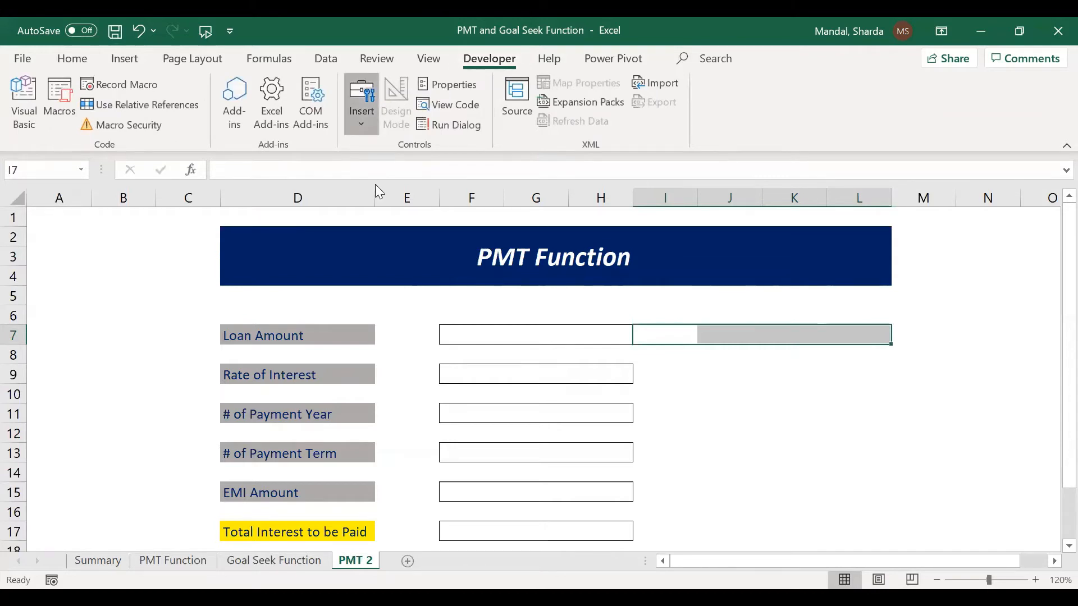
left_click(360, 126)
left_click(385, 188)
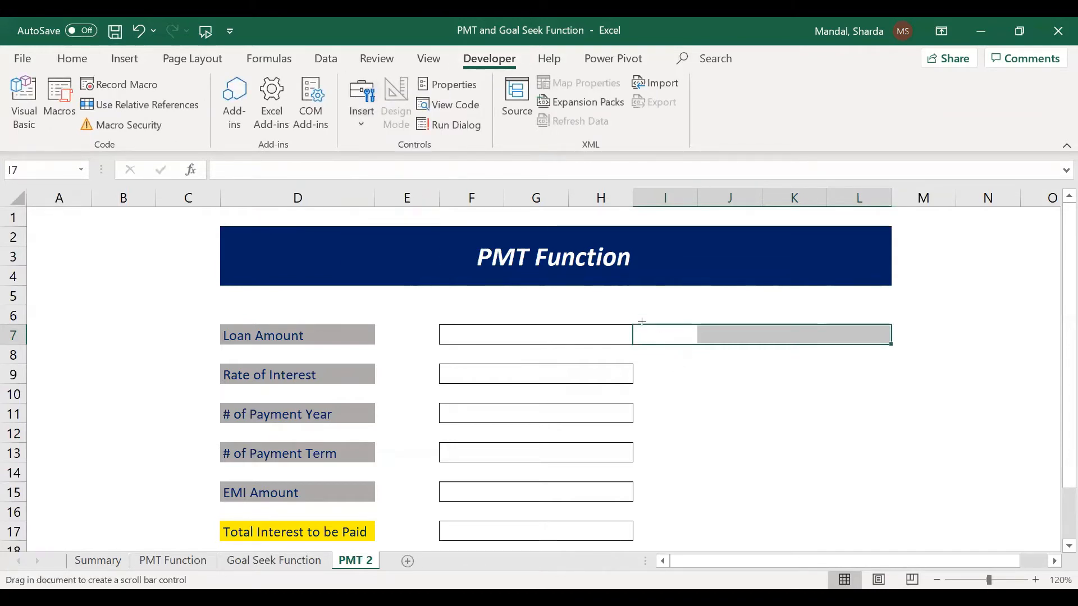
mouse_move(636, 321)
left_mouse_down()
mouse_move(733, 351)
mouse_move(895, 345)
left_mouse_up()
left_click_drag(800, 332, 809, 336)
left_click_drag(899, 345, 897, 345)
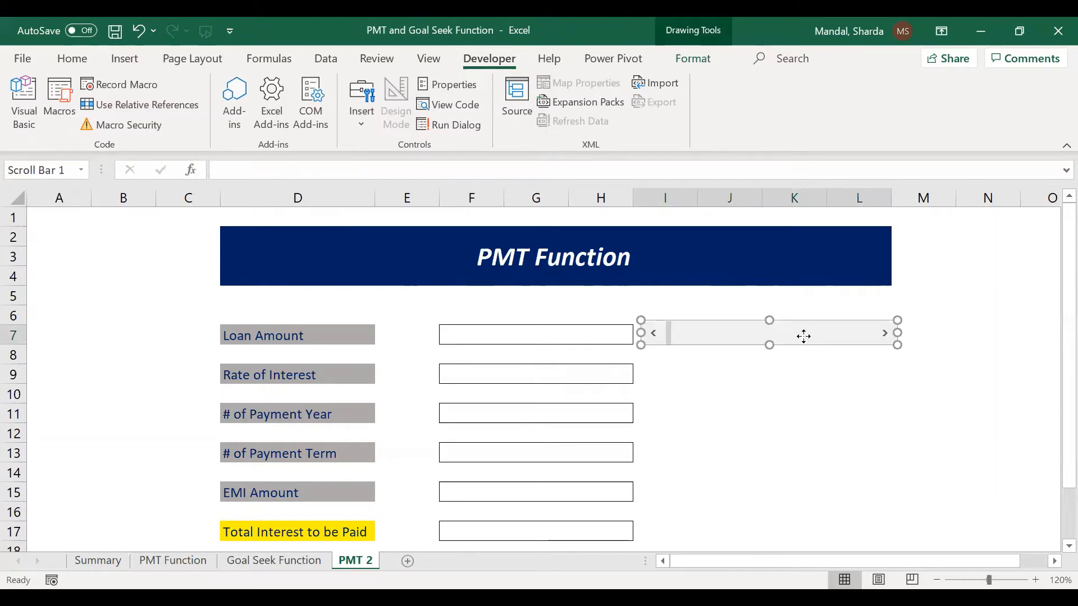
Set the scroll bar's current and minimum values to 1000, maximum value to 30000 and incremental change to 100.
right_click(810, 344)
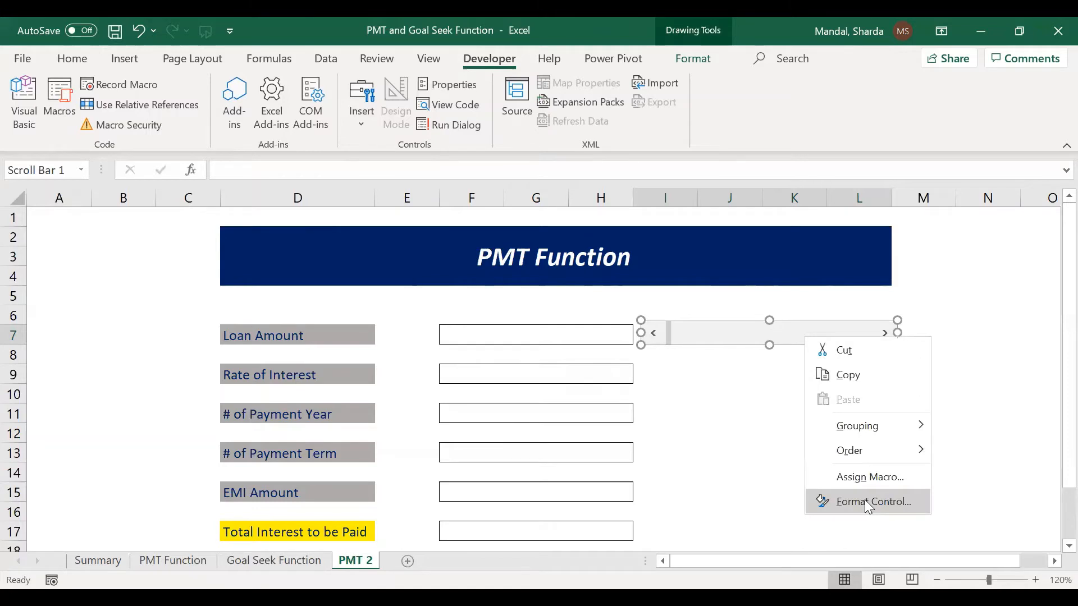
left_click(864, 499)
left_click(886, 161)
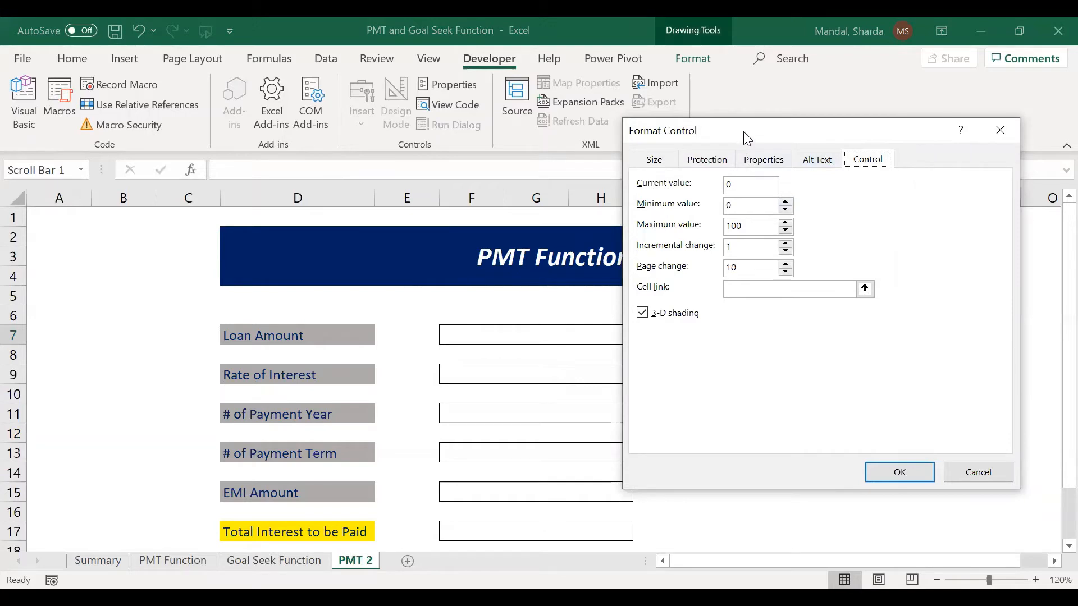
left_click_drag(746, 138, 820, 199)
type("000")
key("Tab")
type("1000")
key("Tab")
type("3")
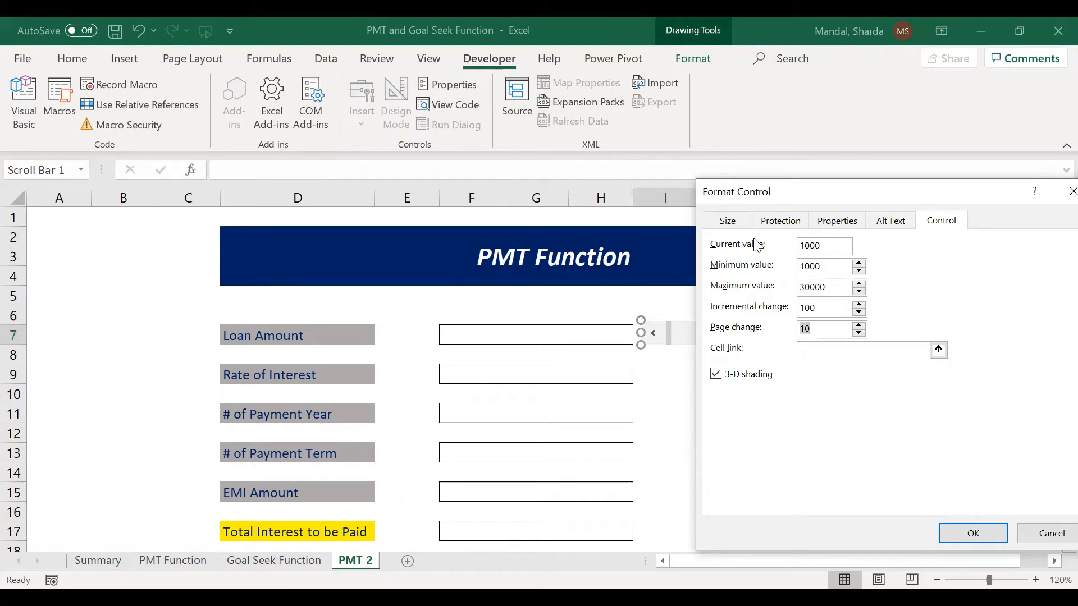
Link the scroll bar to cell L1 and apply its control settings.
left_click(894, 348)
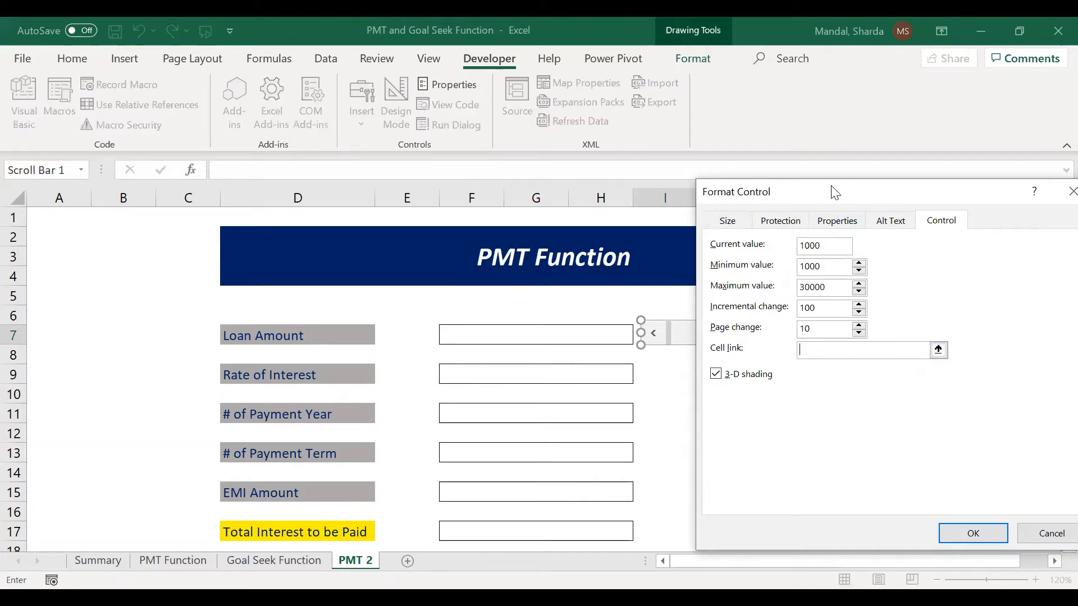
left_click(859, 216)
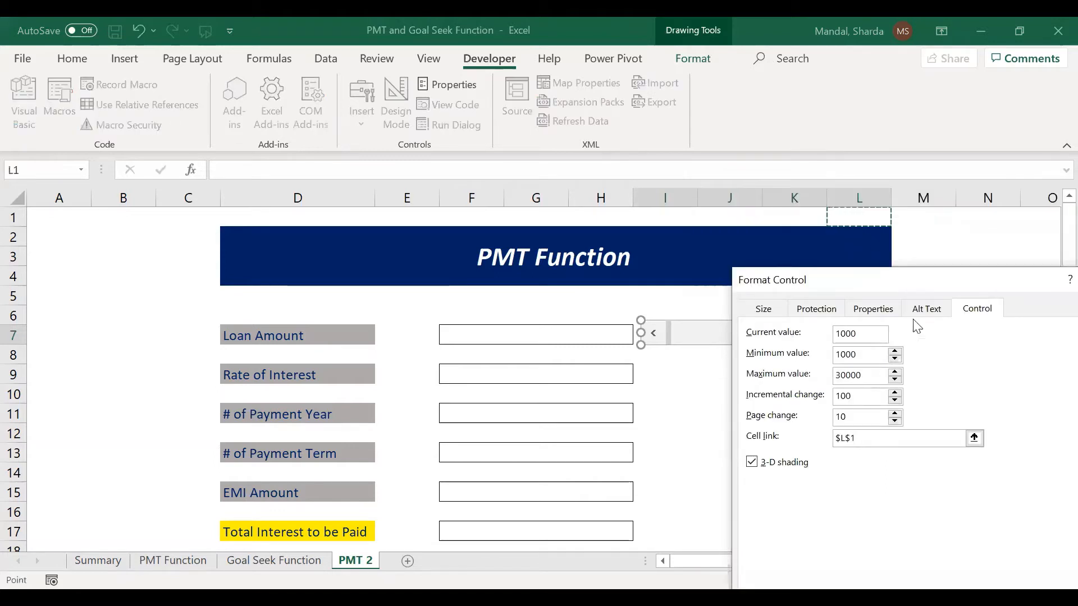
key("Return")
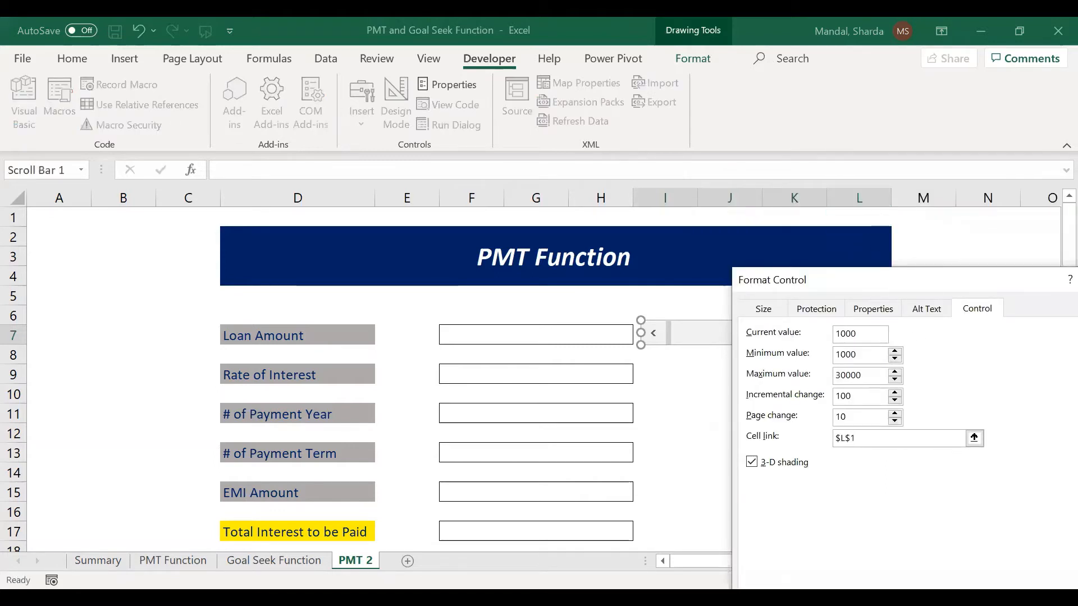
left_click(859, 472)
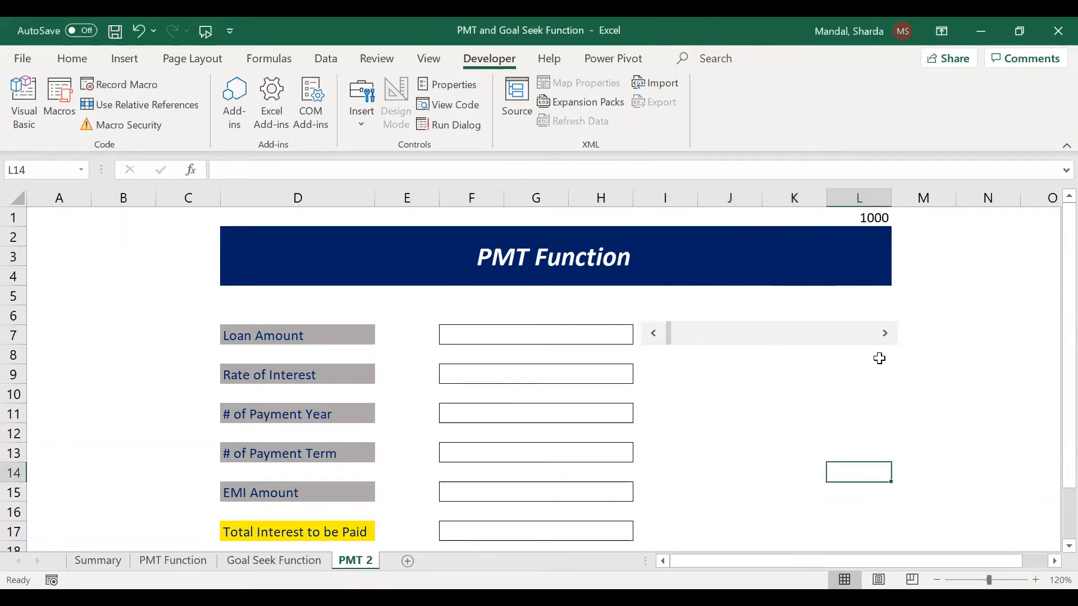
Test the scroll bar by stepping its linked value up to 2600, and return it to 1000.
left_click(885, 335)
left_click(884, 335)
left_click(884, 336)
triple_click(885, 335)
double_click(885, 335)
triple_click(885, 335)
triple_click(885, 335)
double_click(884, 335)
left_click(503, 333)
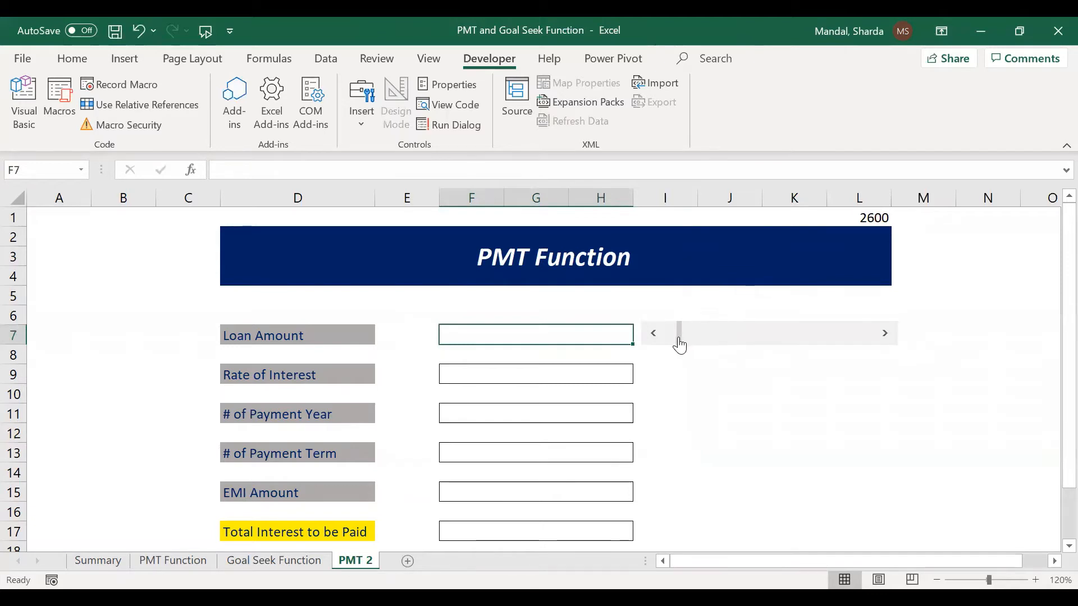
left_click_drag(680, 345, 654, 346)
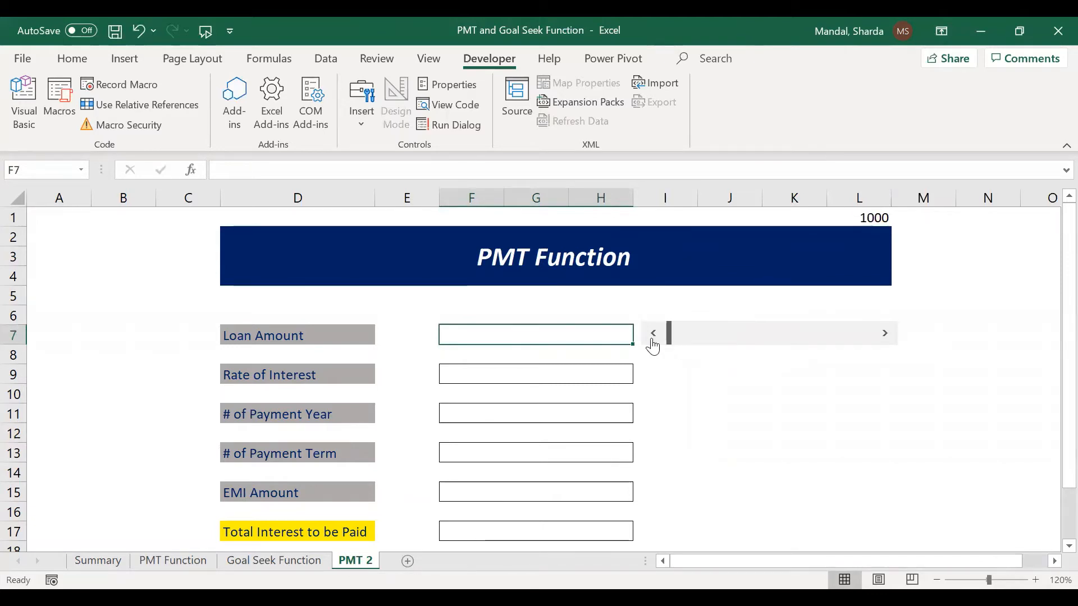
Enter the formula =L1*100 in the Loan Amount box F7 and review it.
type("=")
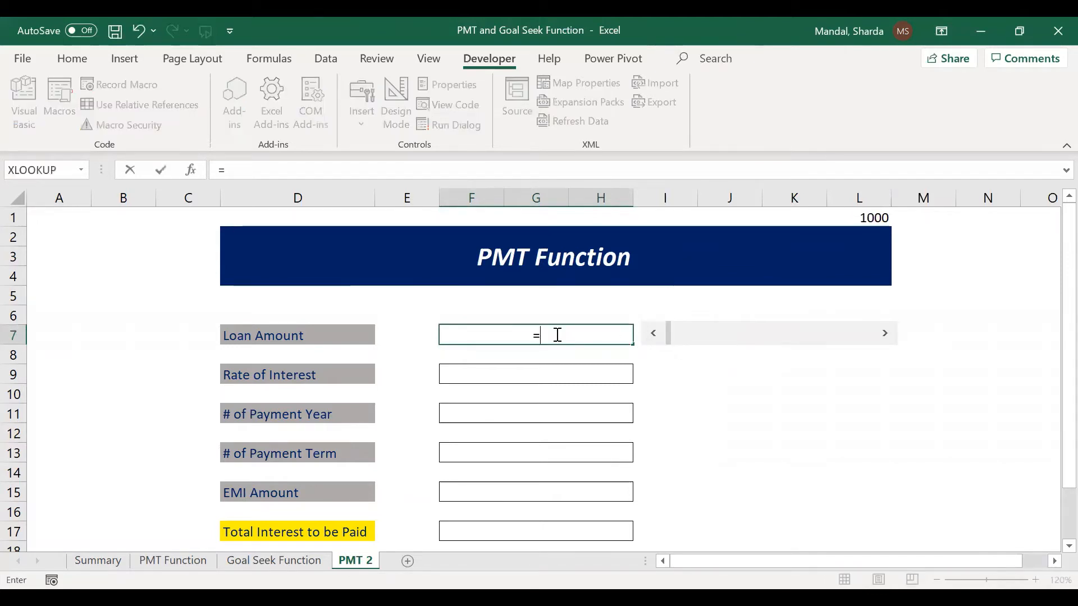
key("Up")
key("Up")
key("Up")
key("Right")
key("Right")
key("Right")
key("Right")
key("Right")
key("Right")
key("Right")
key("Right")
key("Right")
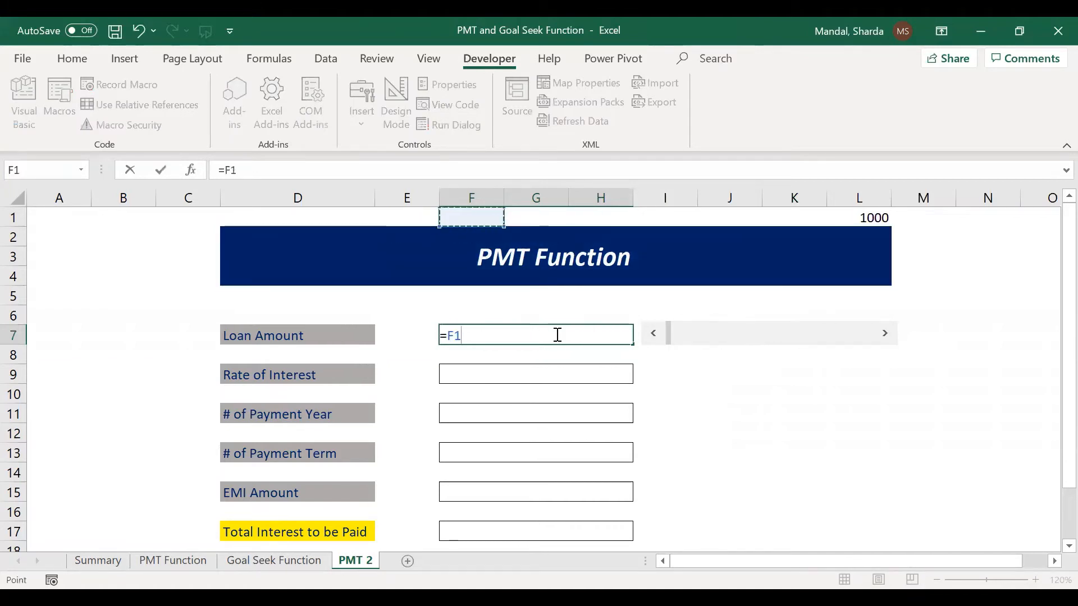
key("Left")
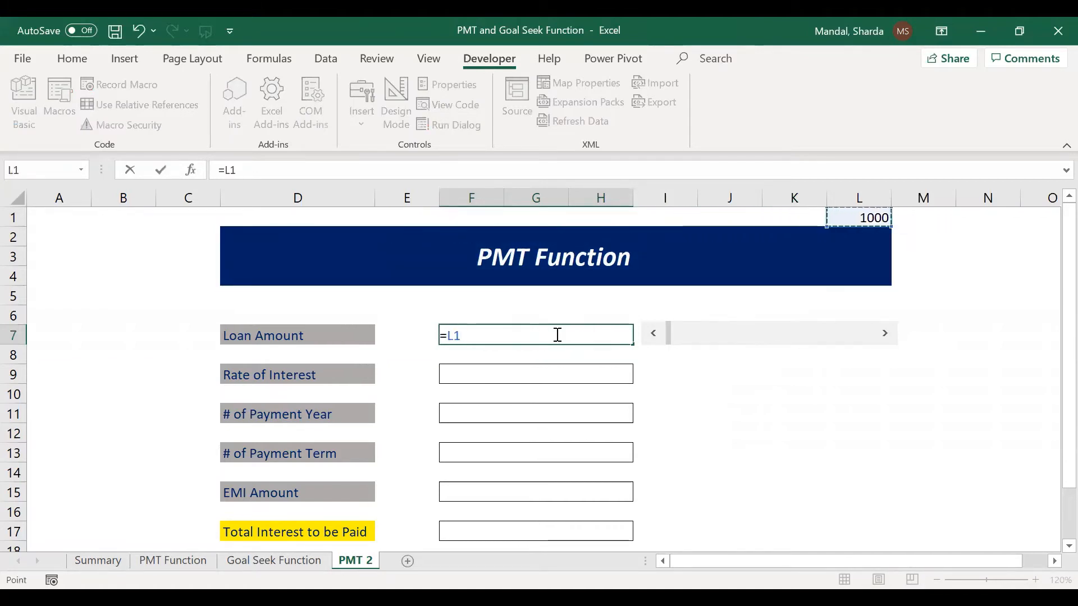
type("*100")
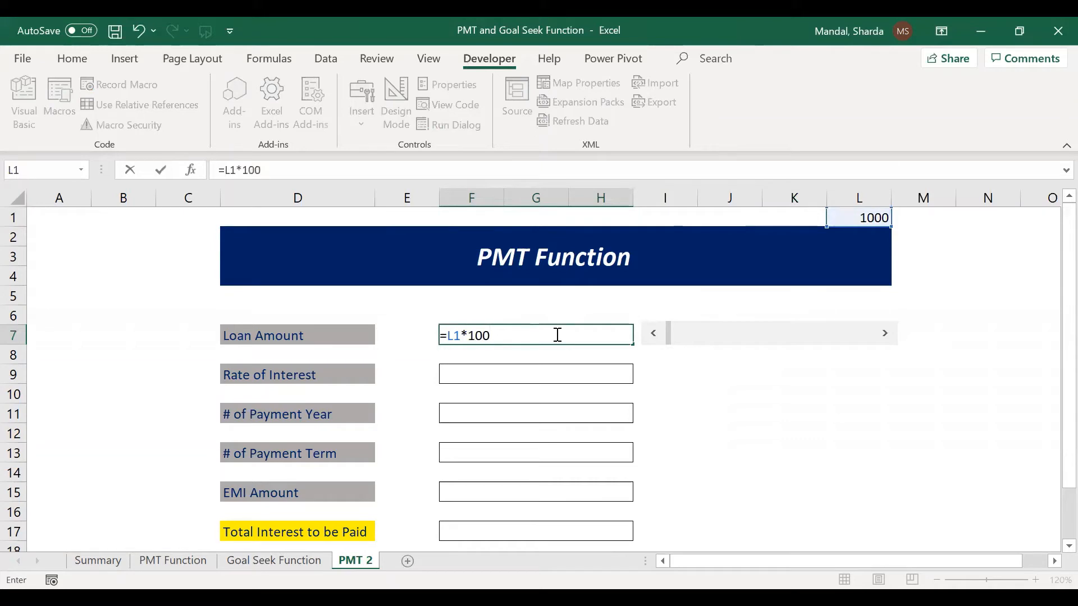
key("Return")
left_click(555, 335)
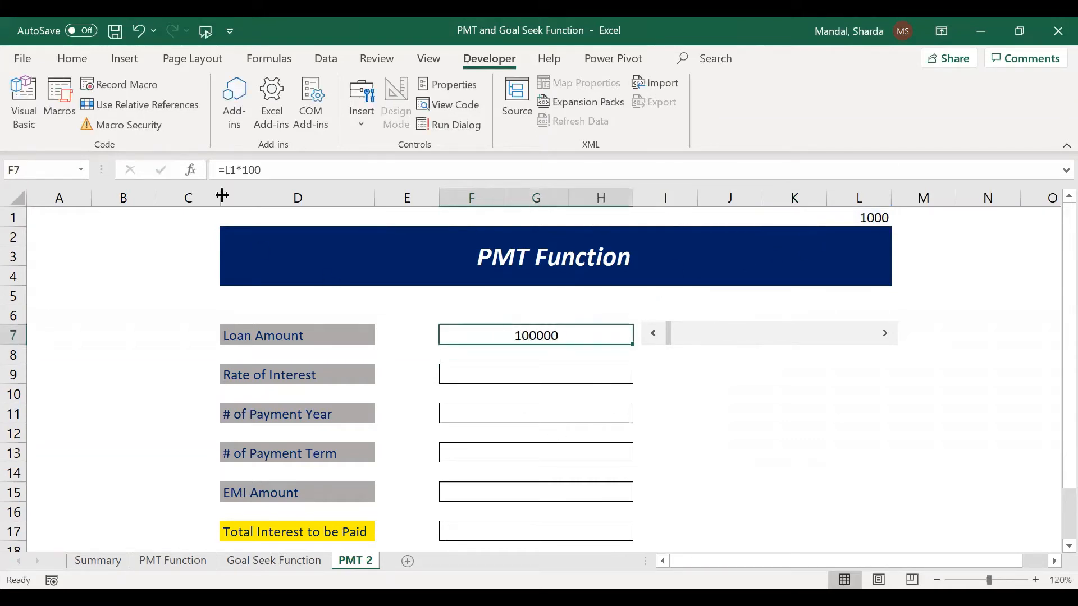
left_click(266, 170)
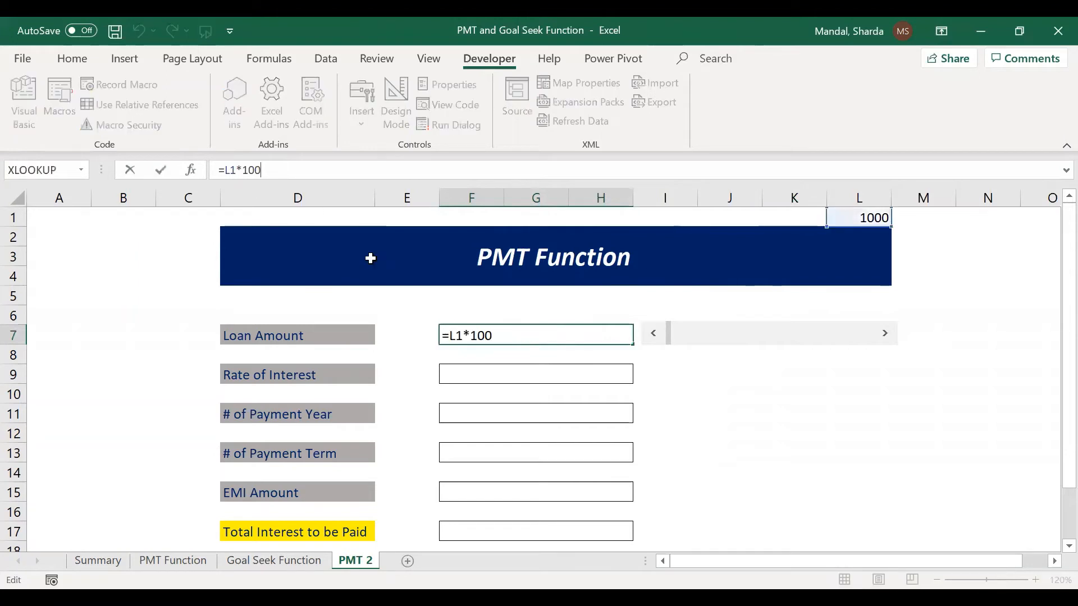
left_click(681, 433)
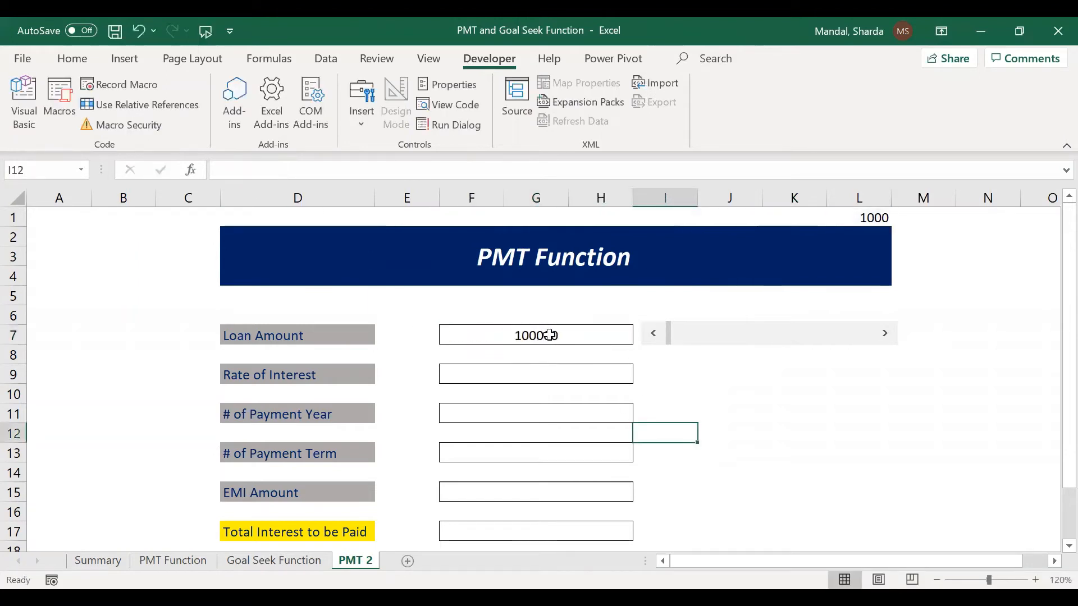
Enter 15% as the Rate of Interest in F9 and 5 as the # of Payment Year in F11.
left_click(591, 376)
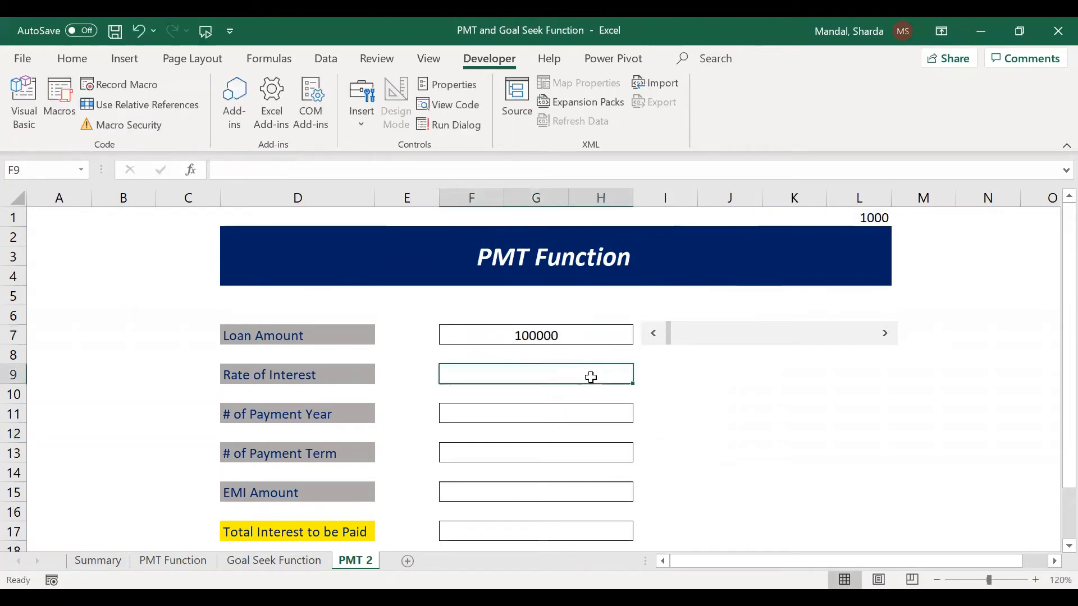
type("15")
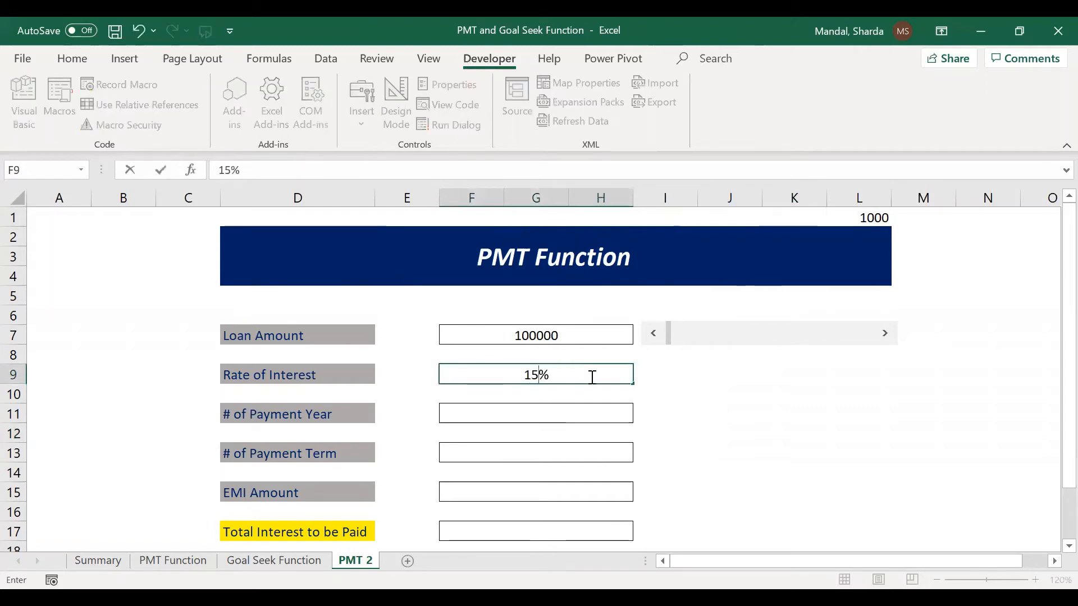
key("Return")
key("Down")
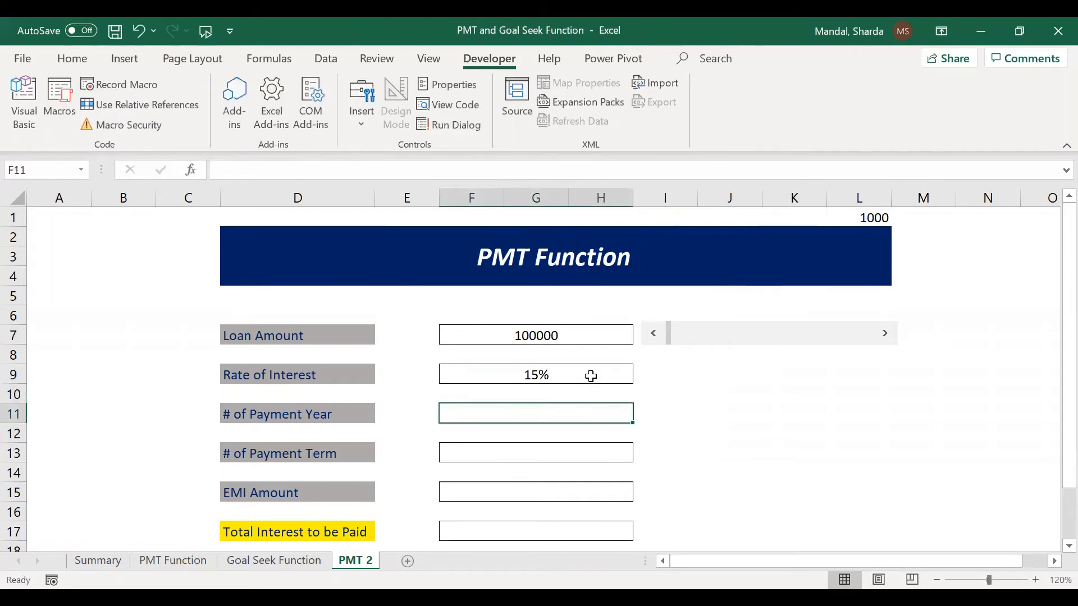
type("5")
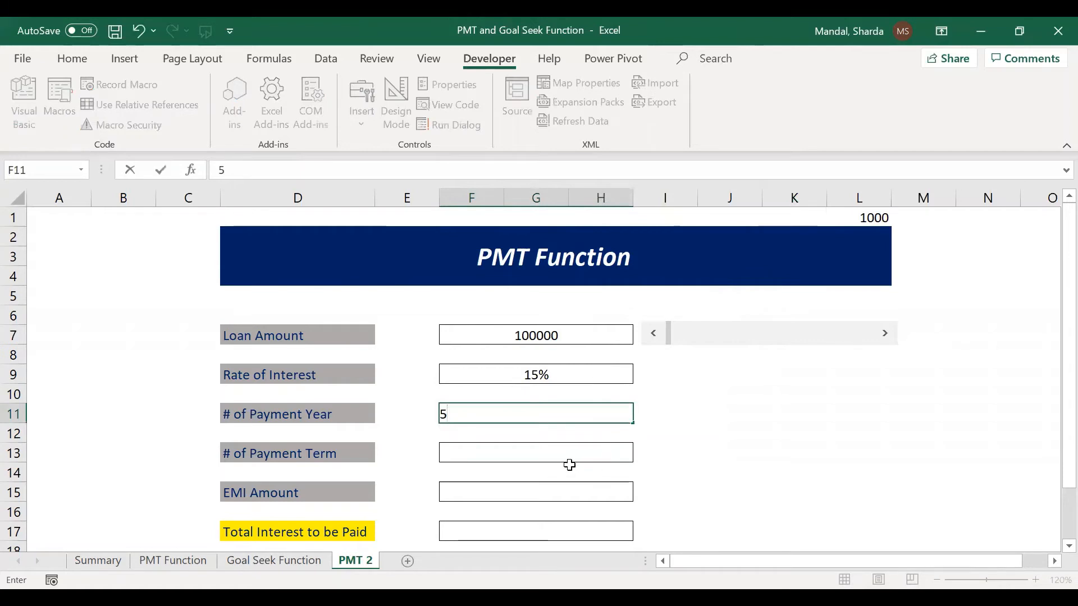
key("Return")
key("Down")
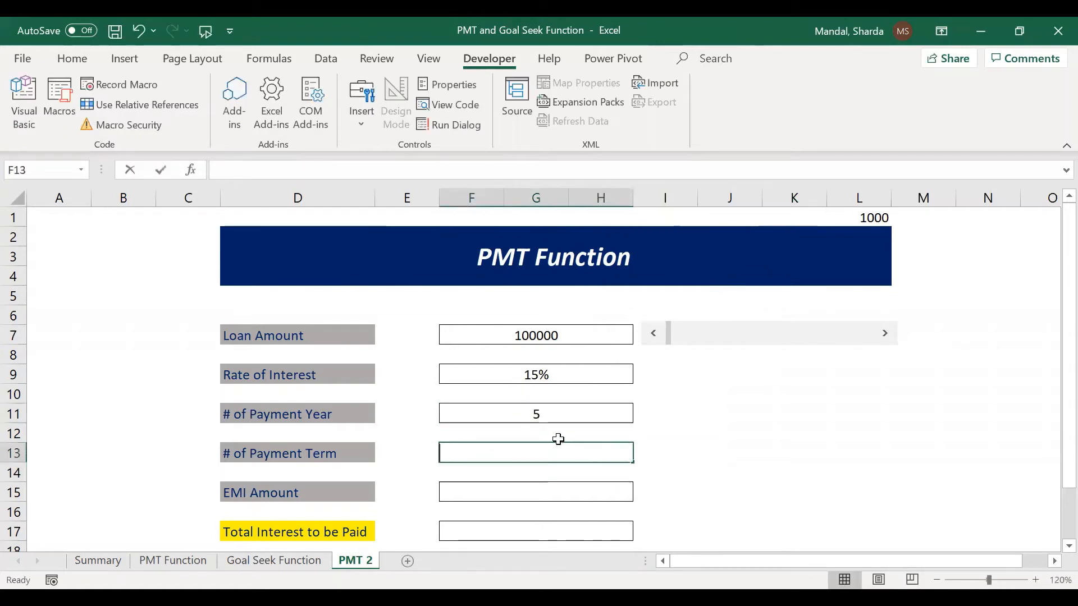
Calculate the # of Payment Term in F13 with the formula =F11*12.
type("=")
key("Up")
key("Up")
type("*")
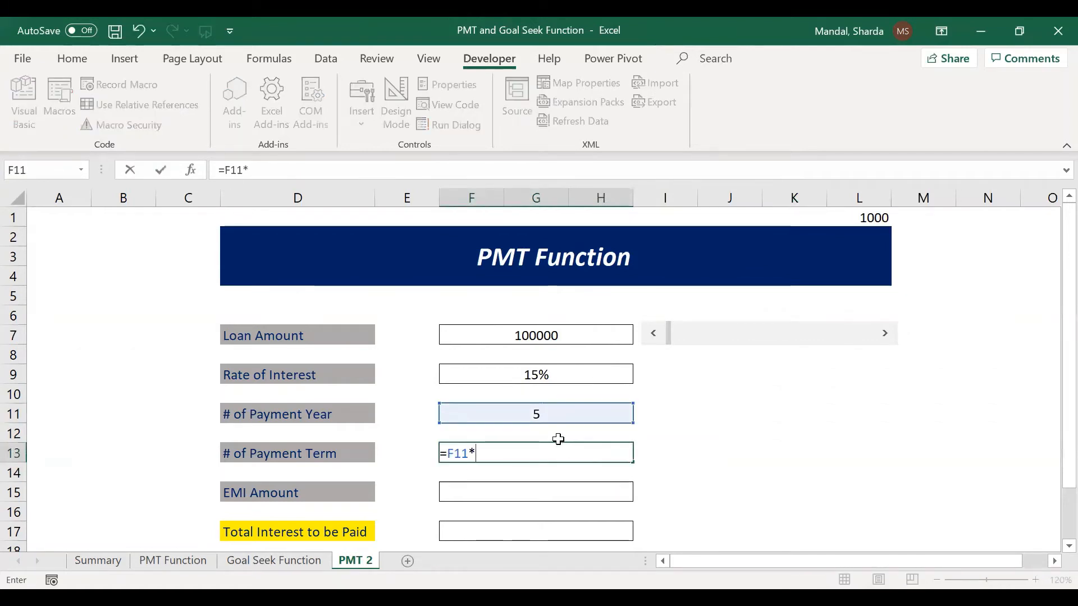
type("612")
key("Return")
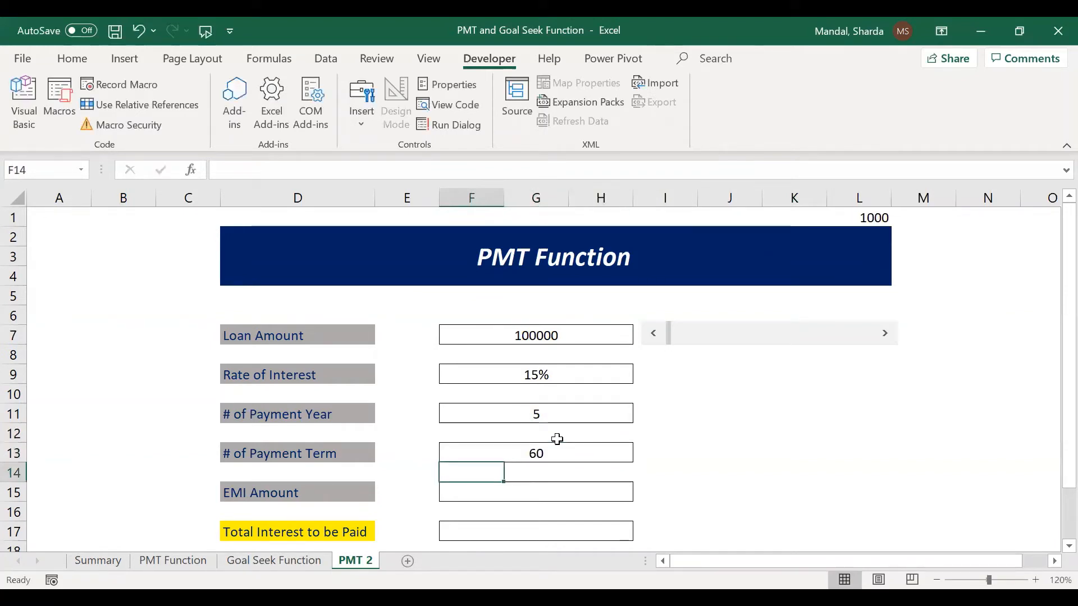
Calculate the EMI Amount in F15 with the formula =PMT(F9/12,F13,F7).
left_click(558, 492)
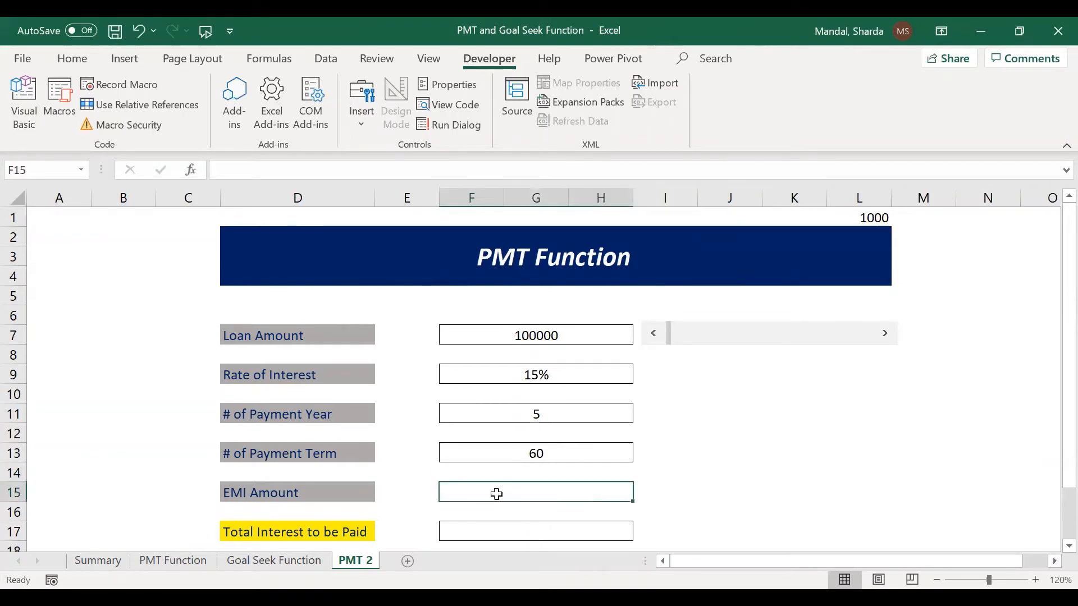
type("=")
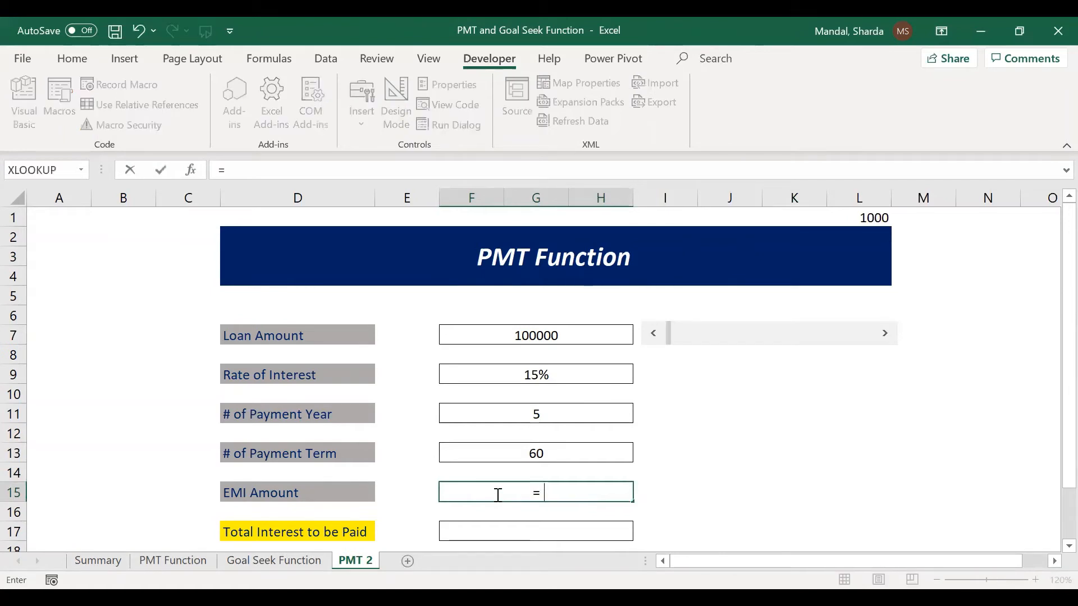
type("PMT(")
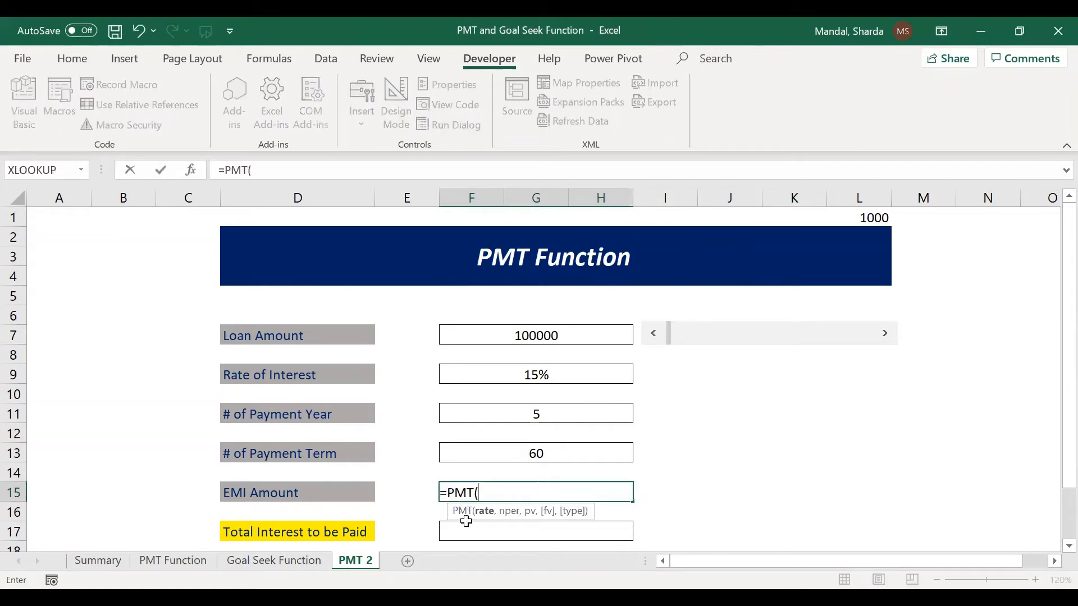
left_click(527, 378)
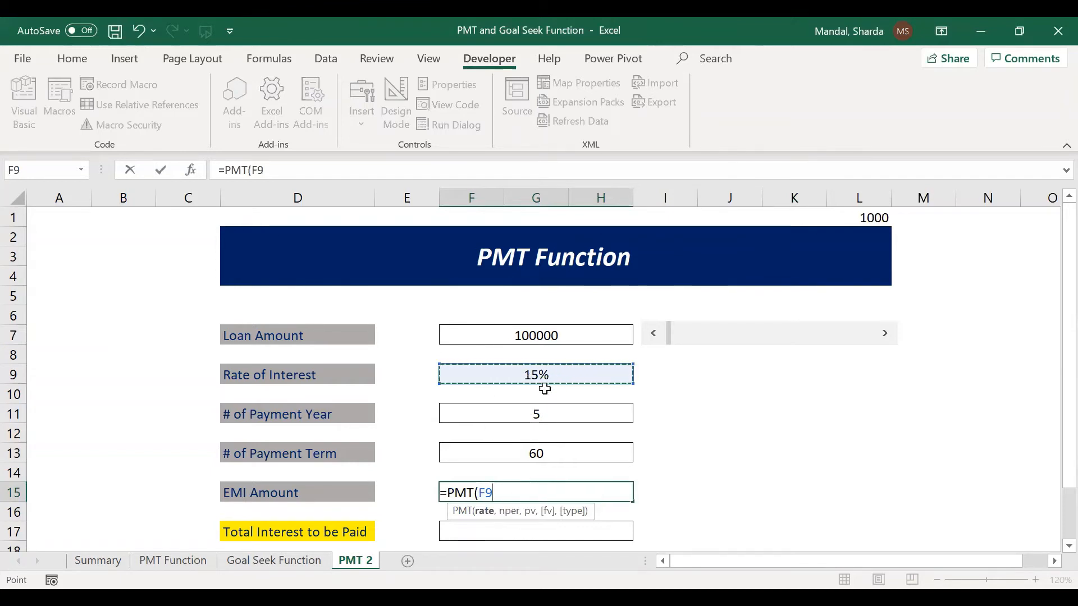
type("/12,")
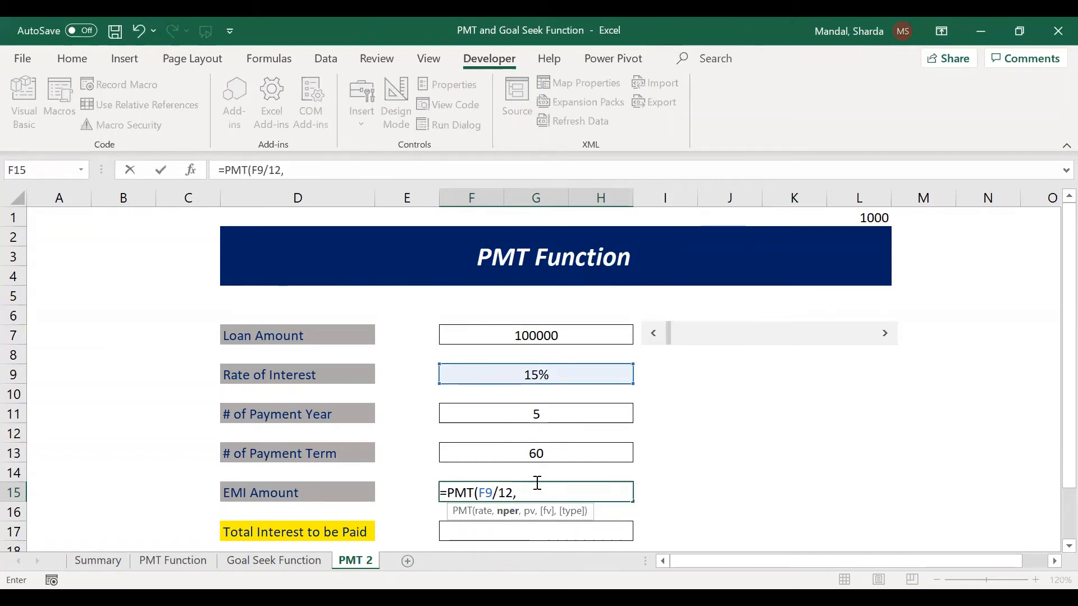
left_click(546, 451)
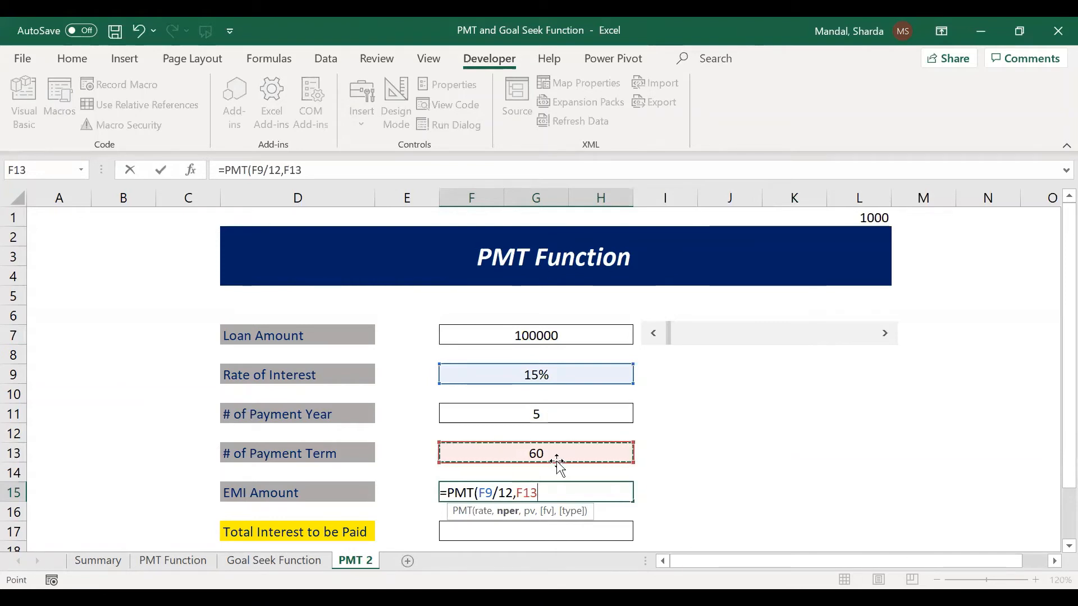
type(",")
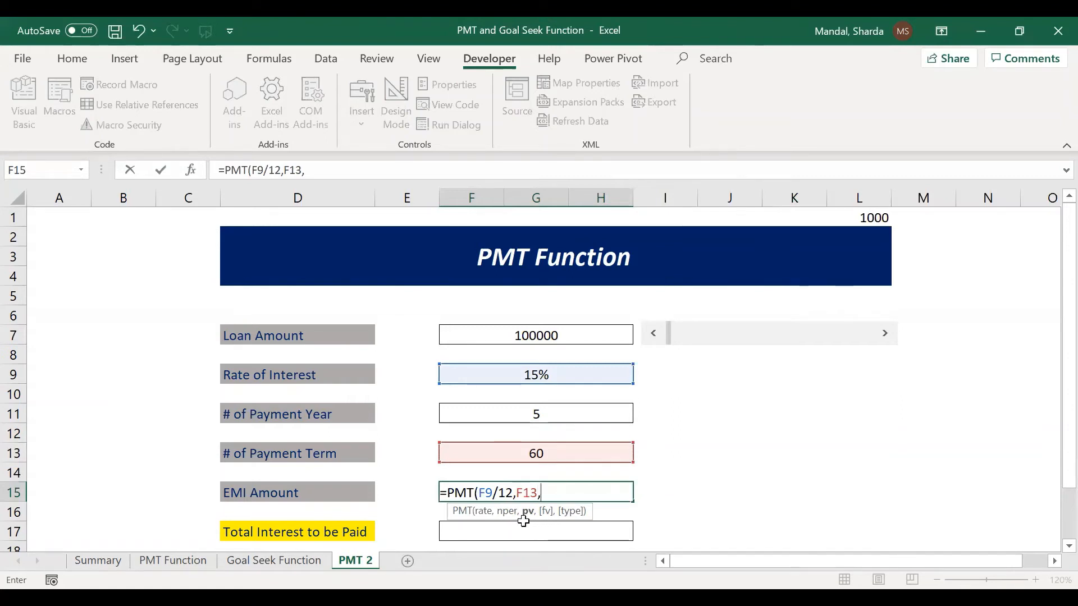
left_click(551, 338)
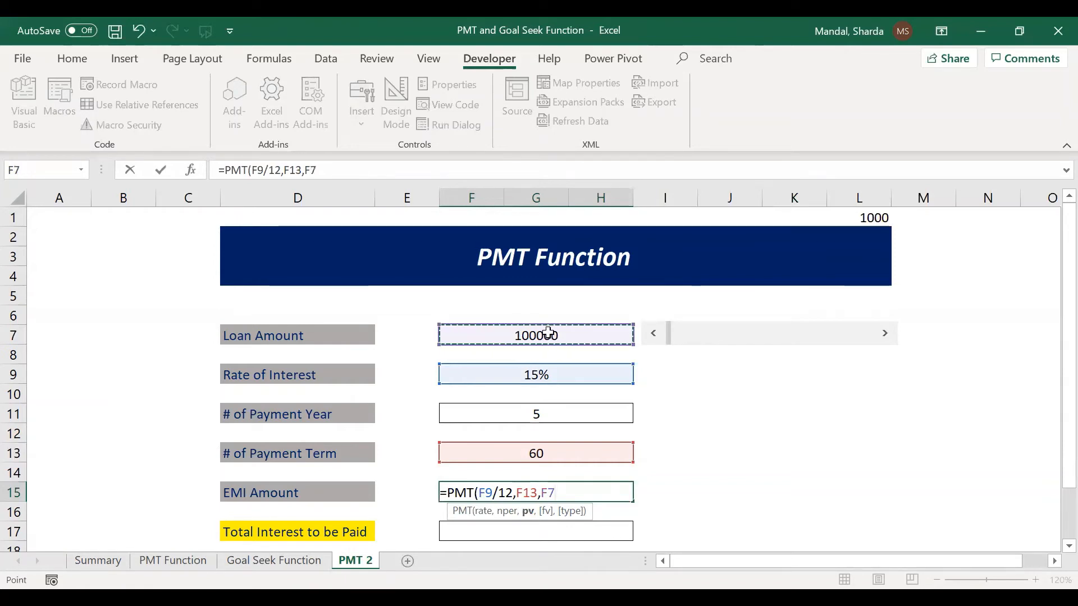
type(")")
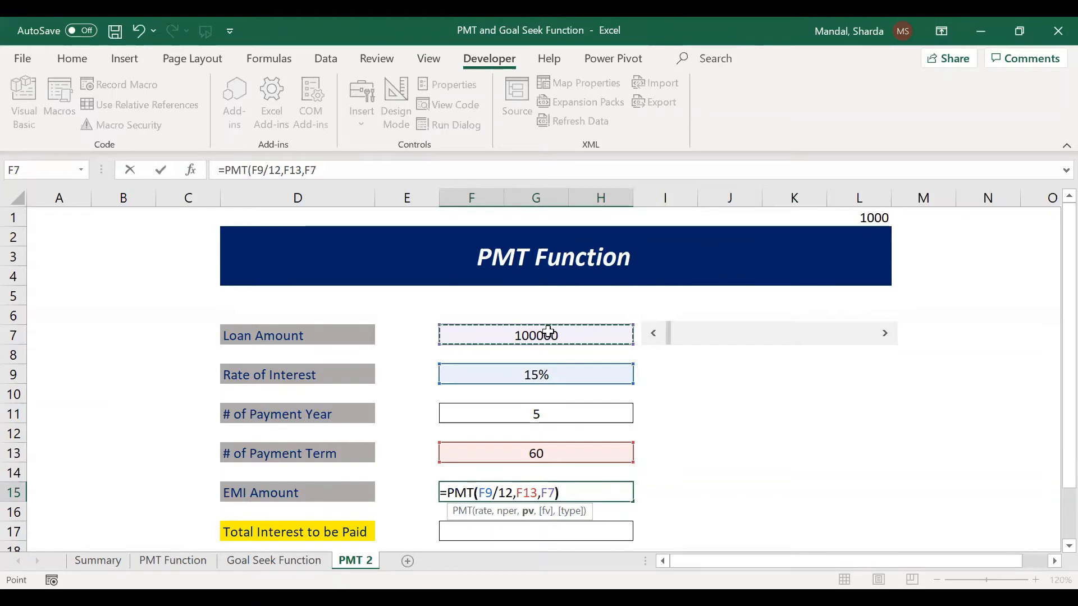
key("Return")
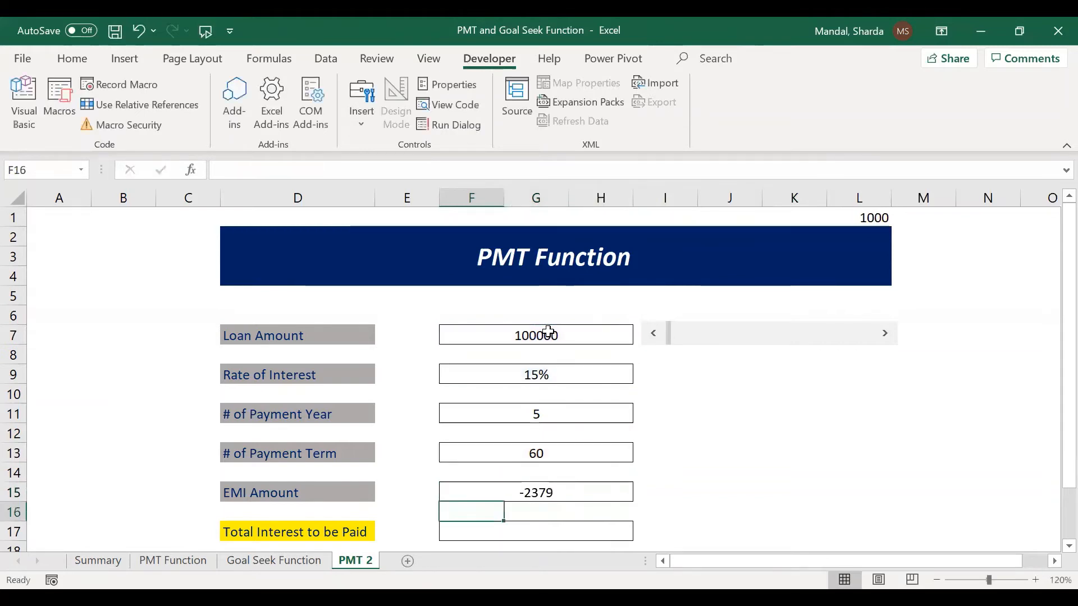
Negate the loan amount in the EMI formula in F15 so it reads =PMT(F9/12,F13,-F7), and review it.
left_click(548, 493)
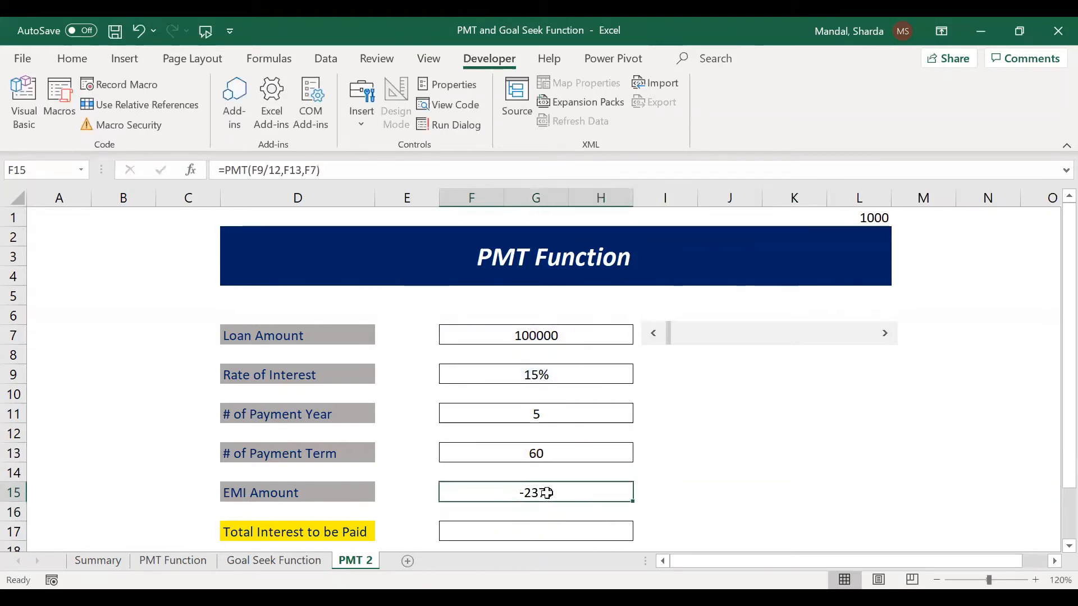
left_click(303, 170)
type("-")
key("Return")
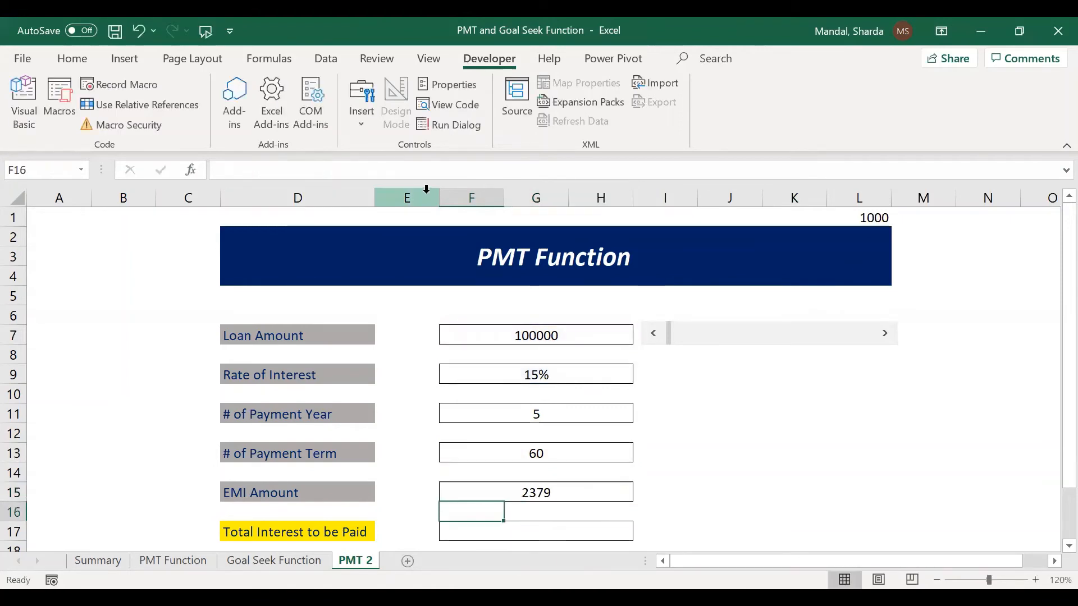
left_click(594, 488)
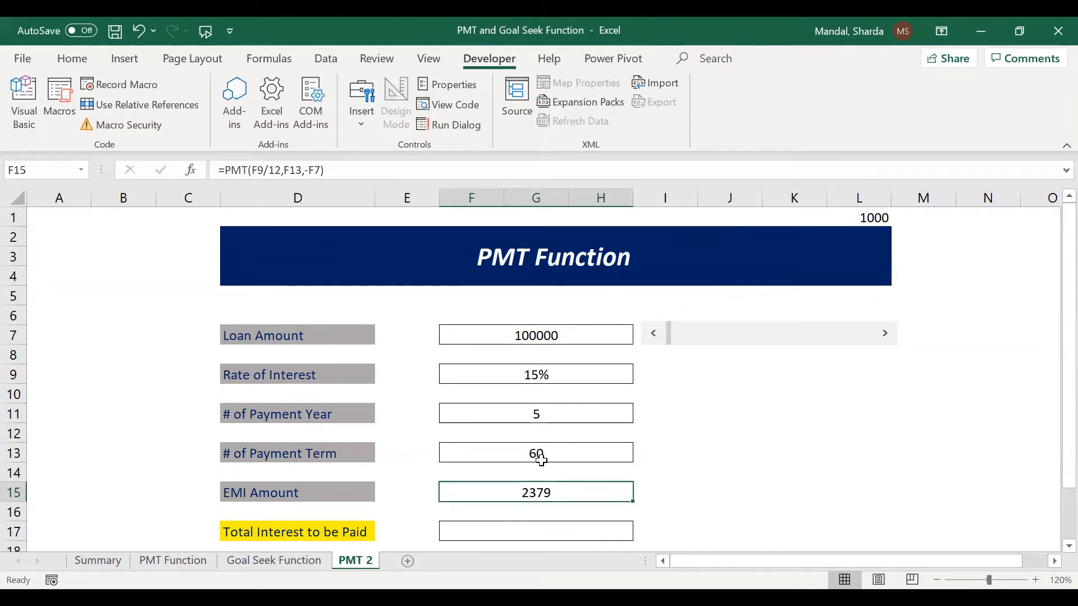
Enter the formula =F15*F13 in the Total Interest to be Paid box F17.
left_click(539, 540)
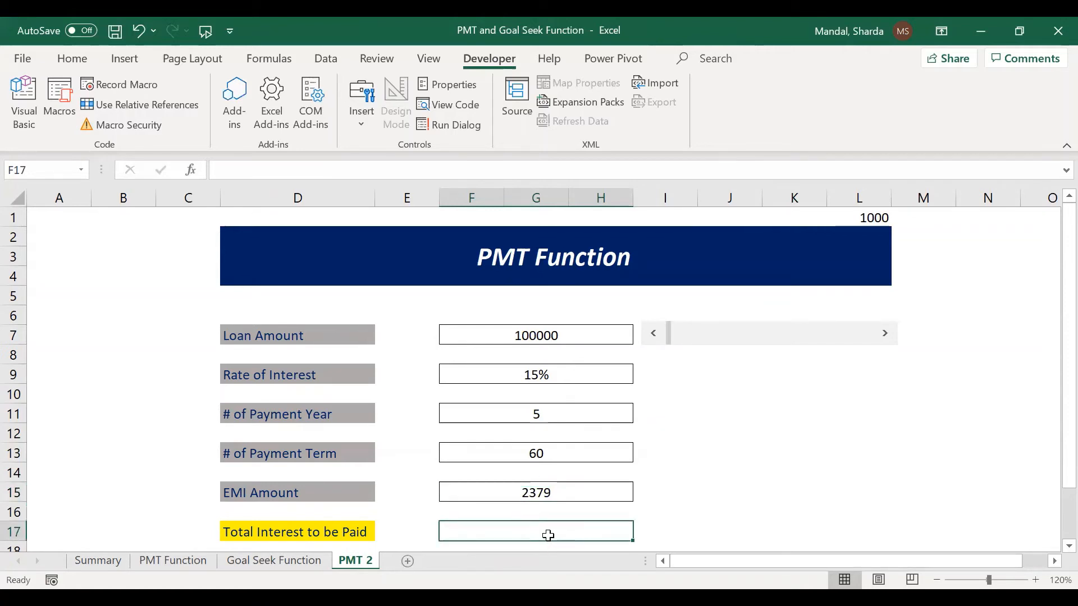
type("=")
key("Up")
key("Up")
type("*")
key("Up")
key("Up")
key("Up")
key("Up")
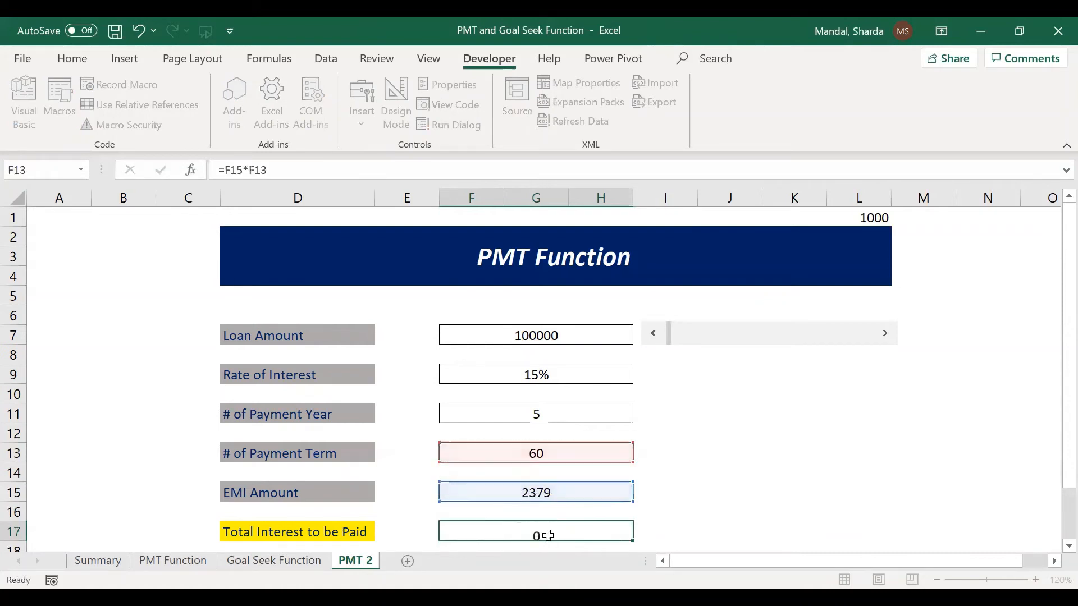
key("Return")
key("Up")
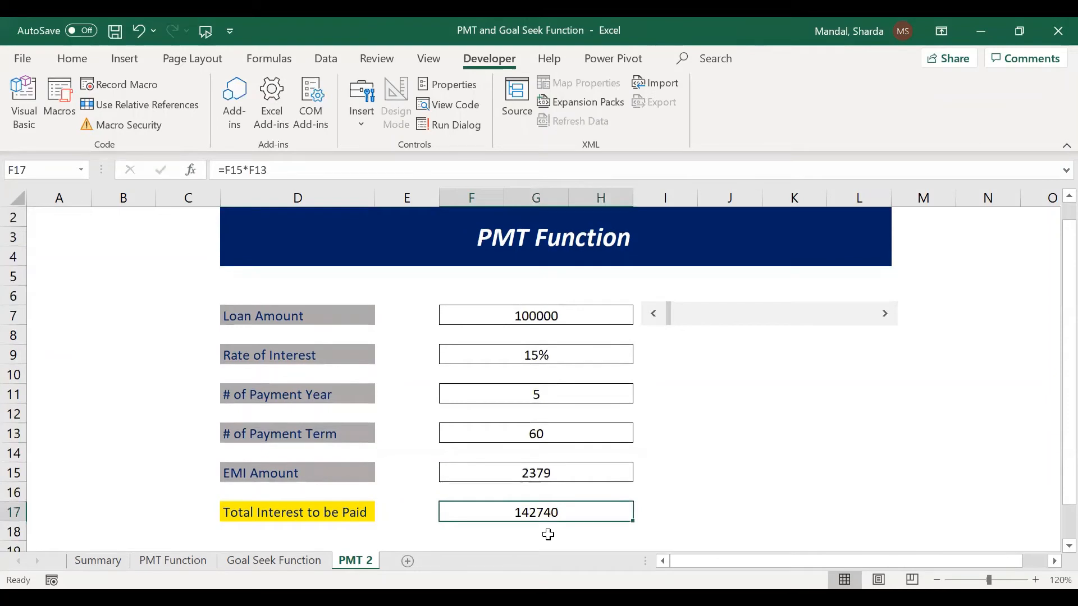
Subtract the loan amount from the total in F17, making the formula =(F15*F13)-F7.
left_click(338, 179)
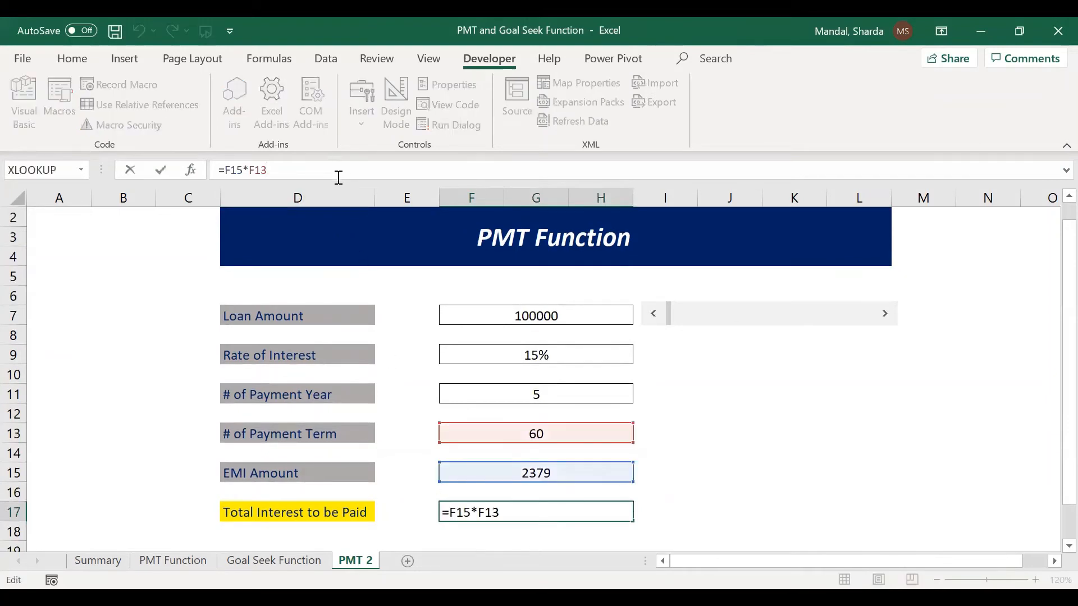
type(")")
type("(")
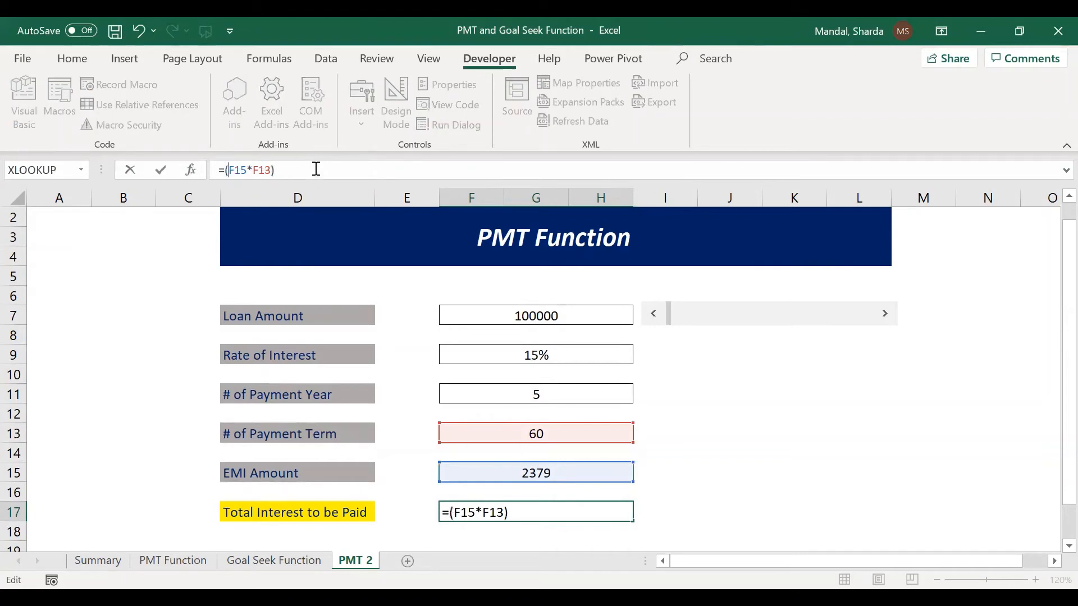
type("-")
left_click(456, 308)
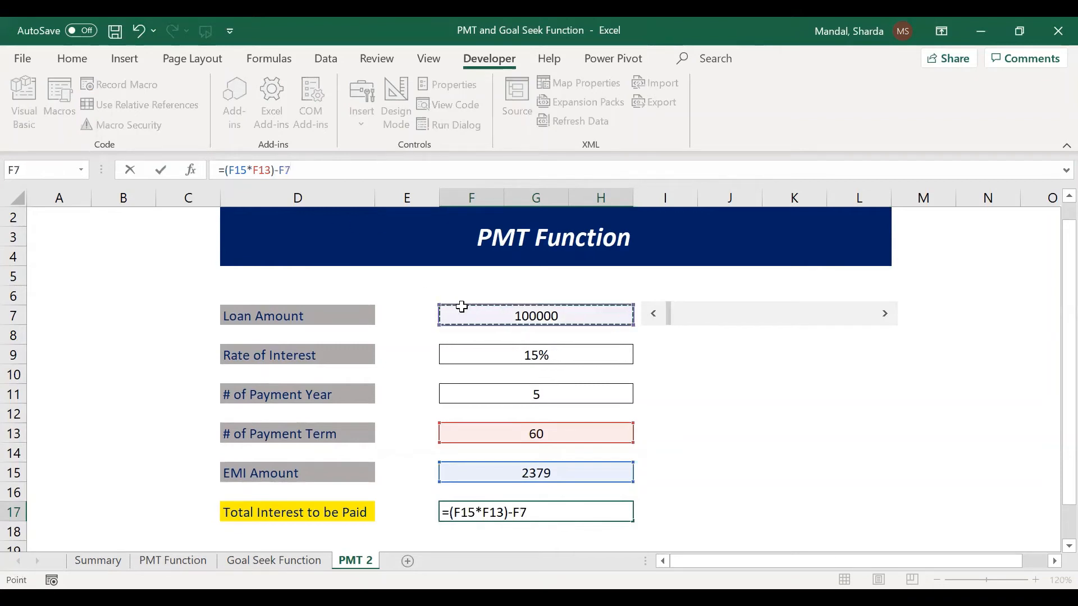
key("Return")
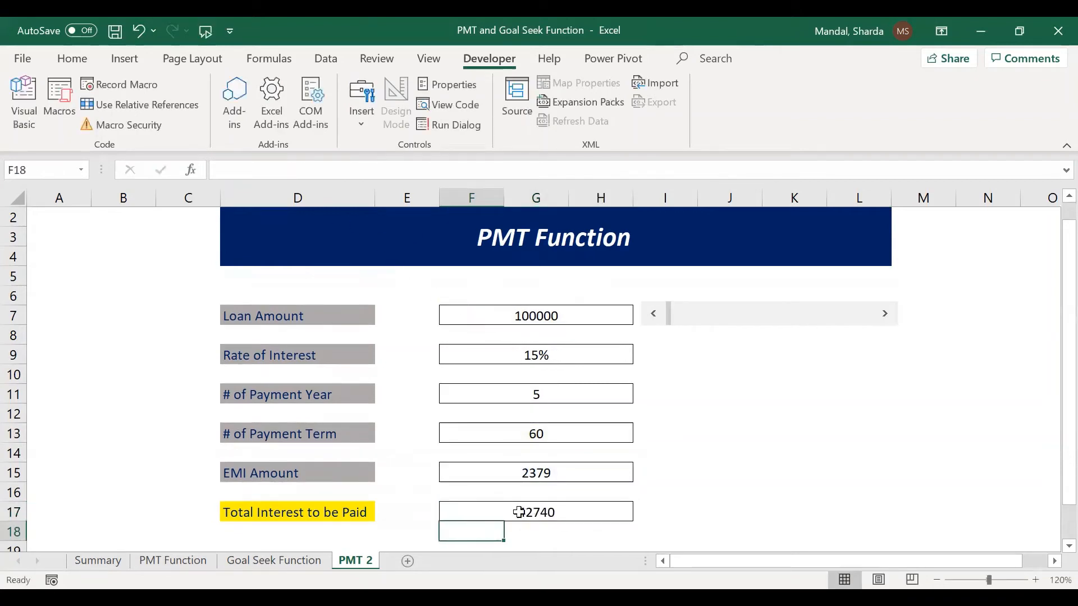
Test the calculator with a Rate of Interest of 20% in F9 and 3 payment years in F11.
left_click(544, 363)
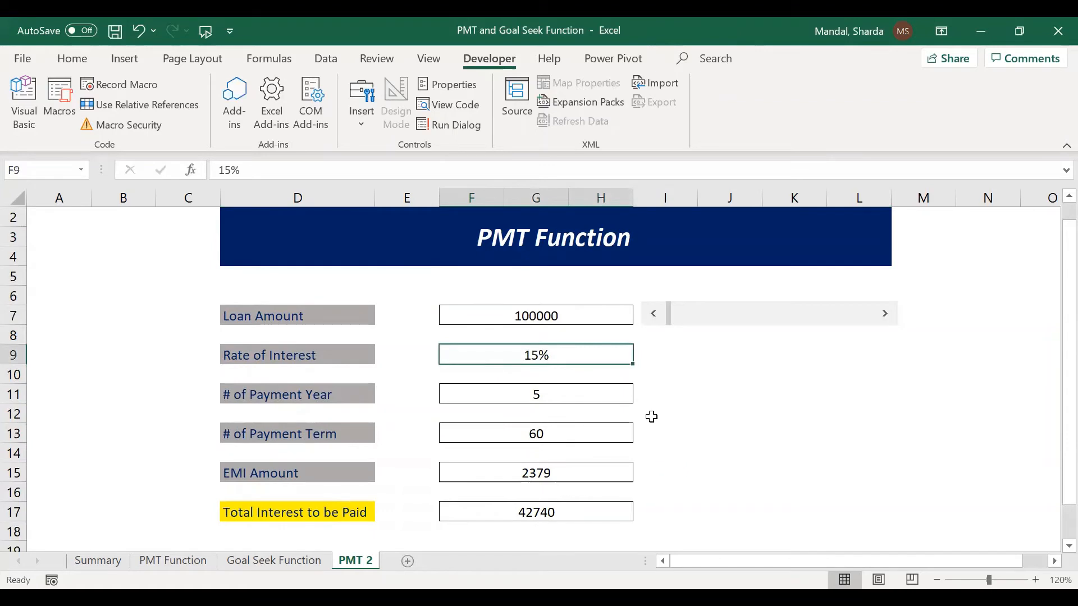
type("20")
key("Return")
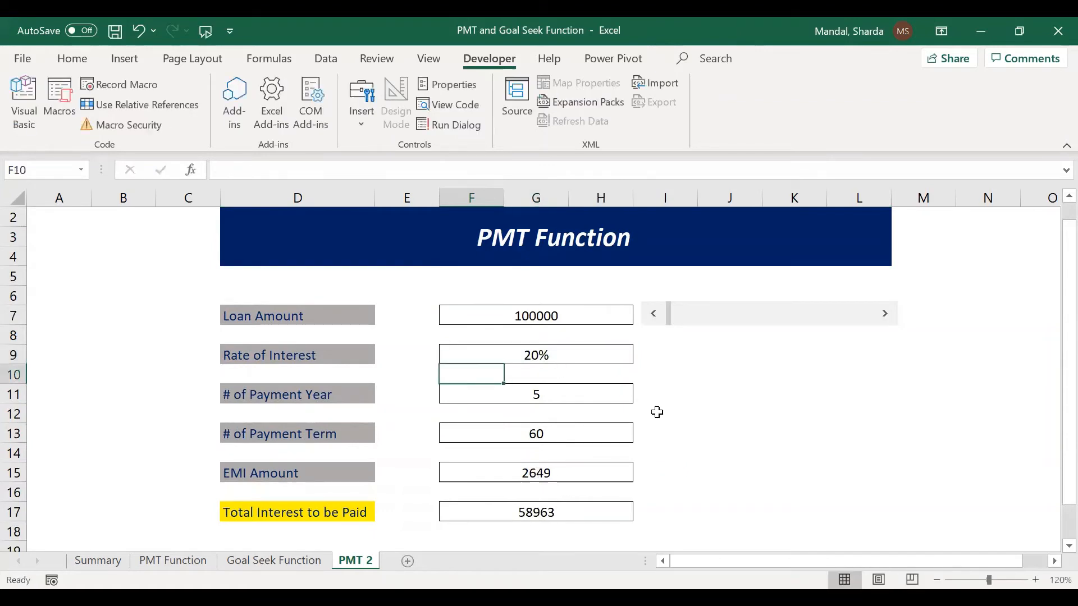
left_click(585, 395)
type("3")
left_click_drag(705, 408, 702, 400)
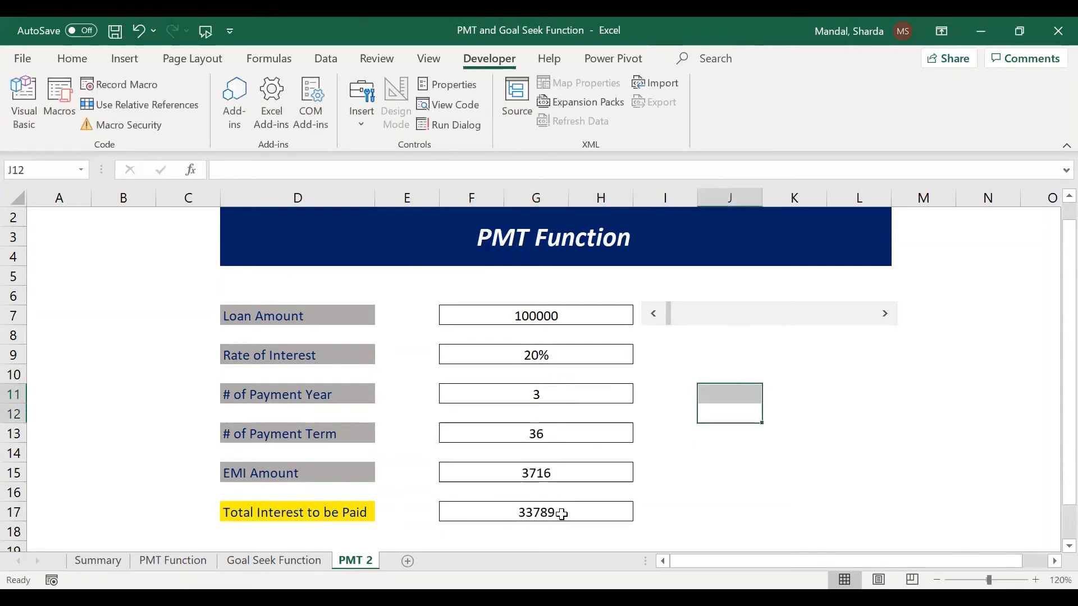
Raise the Loan Amount with the scroll bar, first in small increments and finally to 1505100.
left_click(885, 314)
left_click(886, 313)
left_click(885, 313)
left_click(886, 313)
left_click(885, 314)
left_click(885, 313)
left_click(886, 313)
left_click(886, 313)
left_click(885, 313)
left_click(885, 314)
left_click(885, 313)
left_click(886, 313)
left_click(885, 313)
left_click(885, 314)
left_click(885, 314)
left_click(885, 313)
left_click(885, 314)
left_click(885, 314)
left_click(885, 313)
left_click(886, 314)
left_click(885, 314)
left_click(885, 313)
left_click_drag(681, 323, 767, 331)
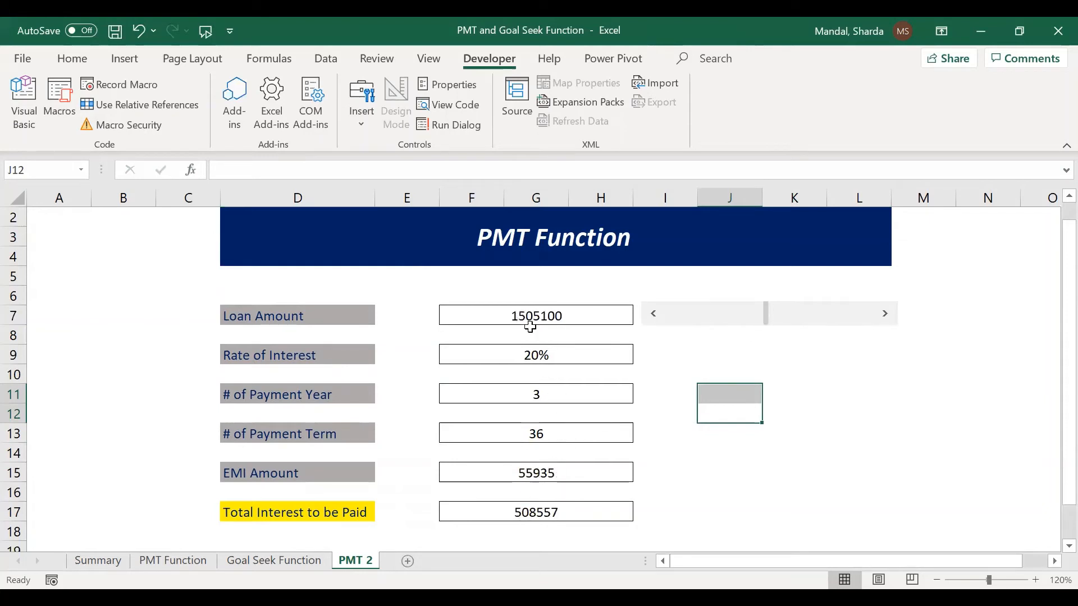
Set the # of Payment Year in F11 to 5 and the Rate of Interest in F9 to 12%.
left_click(563, 400)
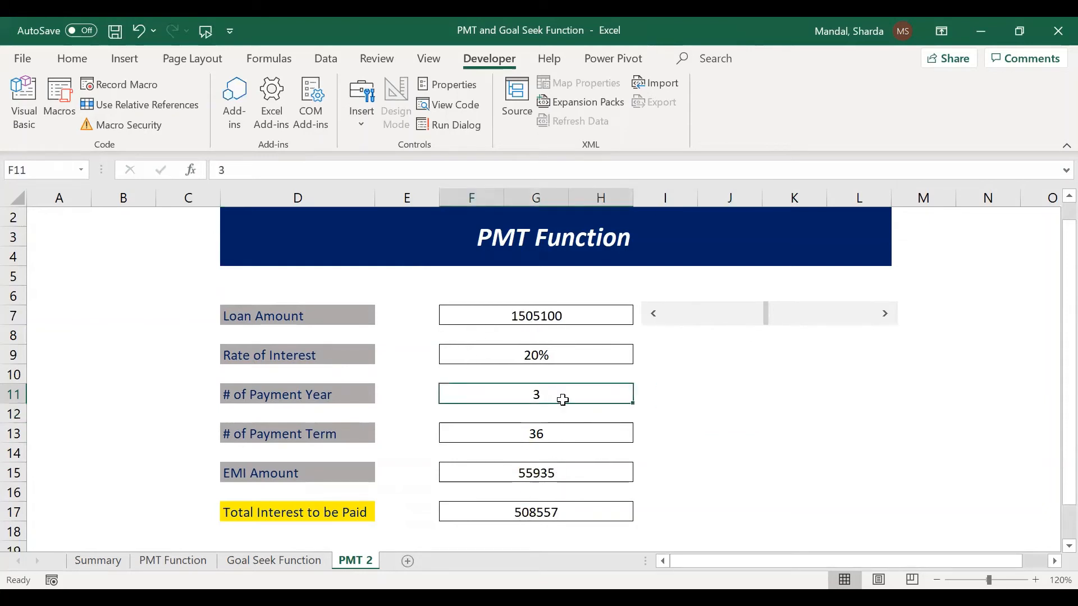
type("5")
left_click(566, 355)
type("12")
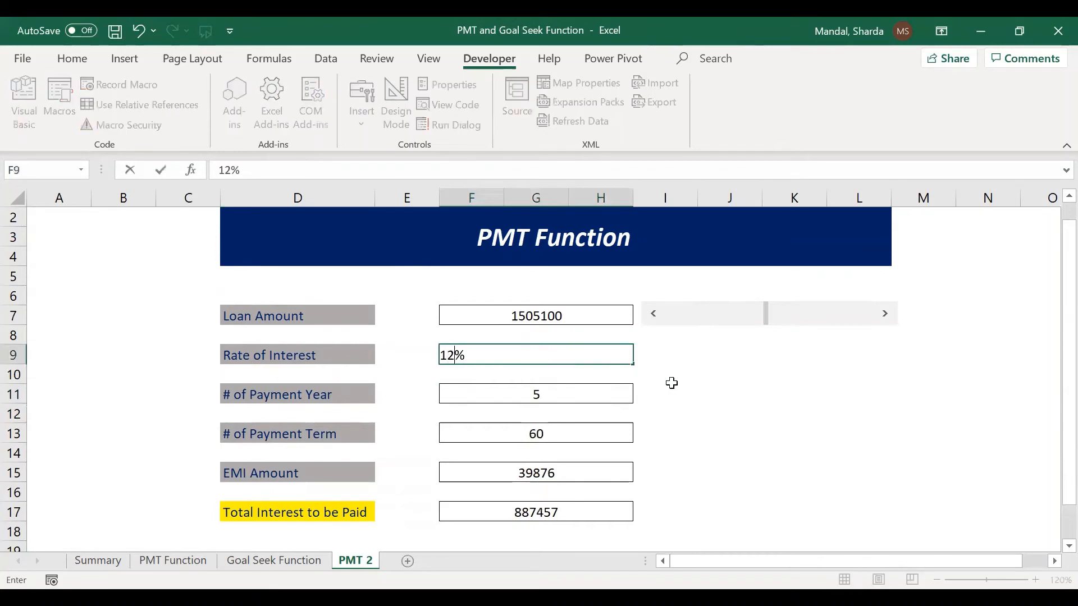
left_click(652, 381)
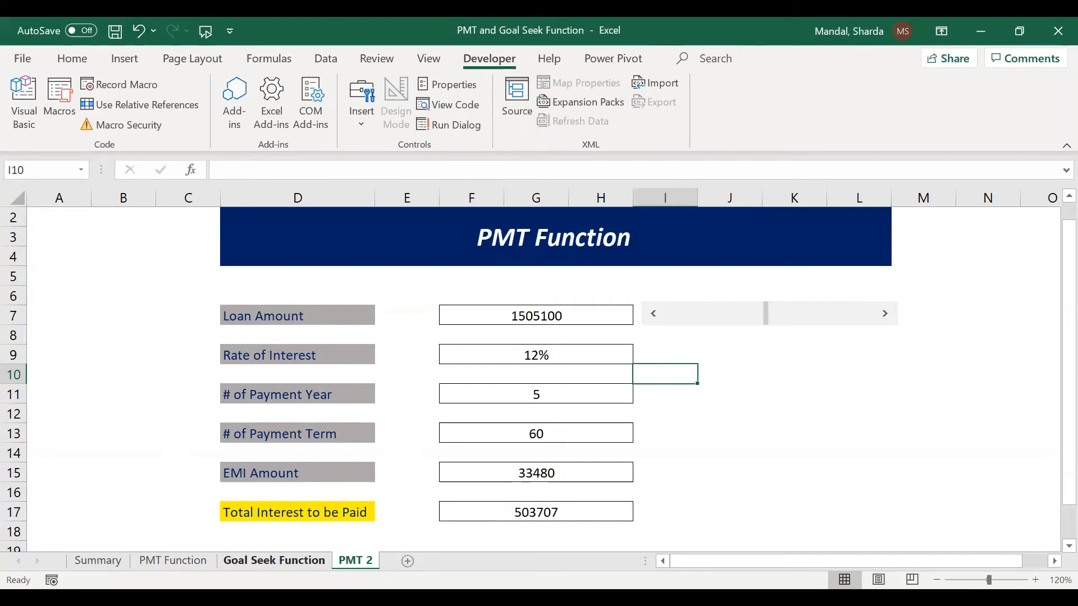
On the Goal Seek Function sheet, set the Loan Amount in G7 to 20000.
left_click(274, 560)
left_click(359, 493)
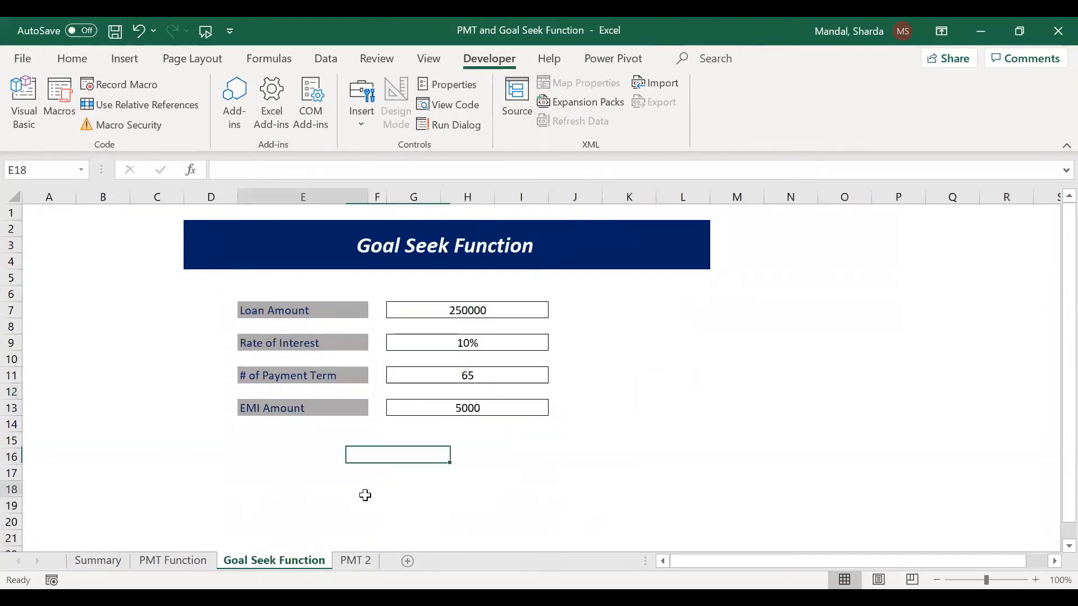
left_click(479, 313)
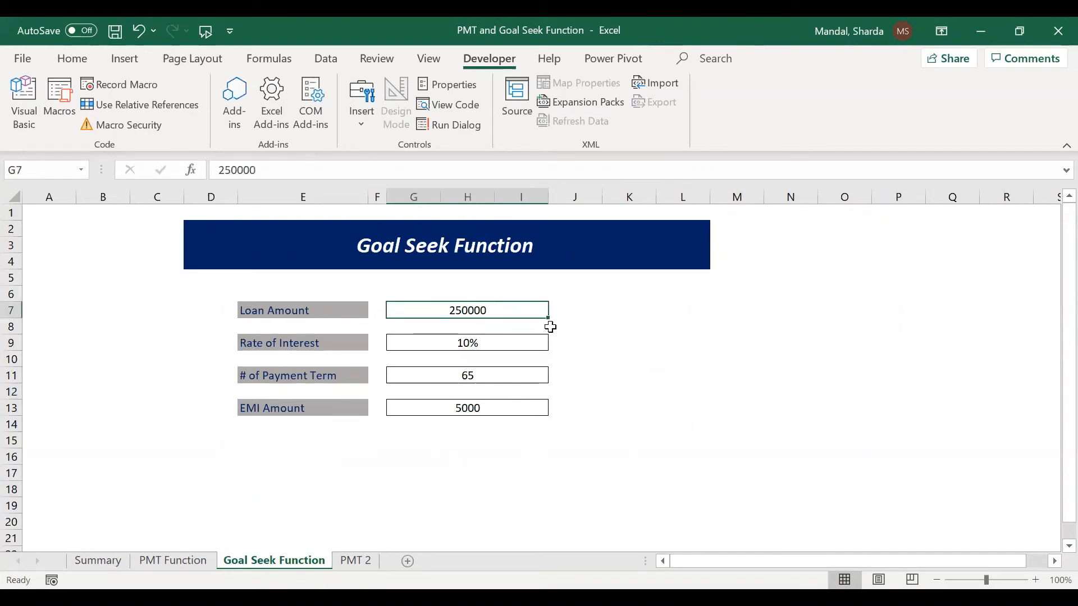
type("20000")
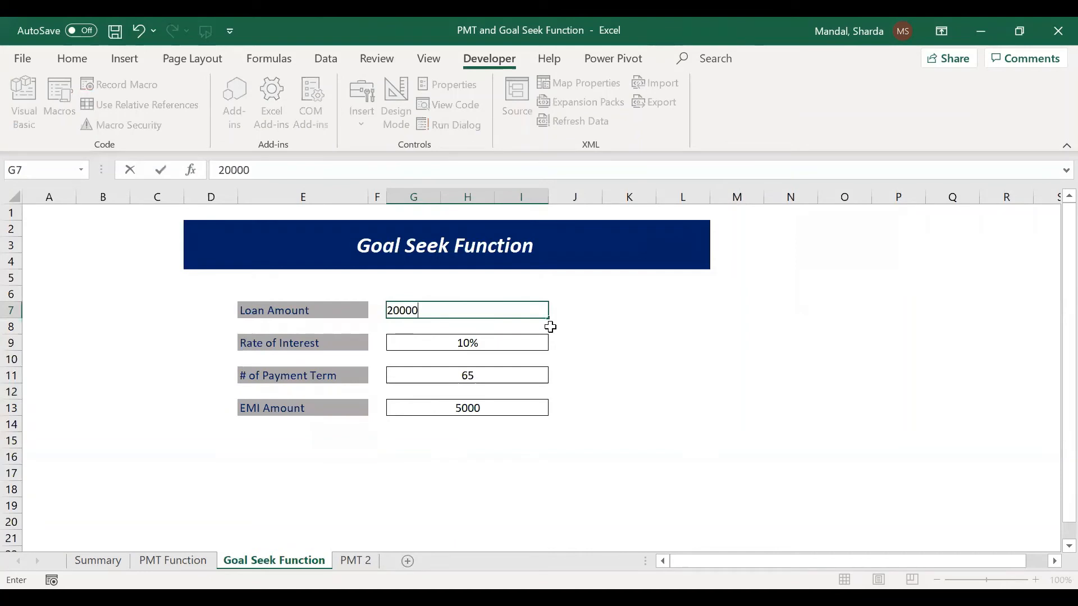
key("Return")
key("Return")
Set the Rate of Interest in G9 to 12% and the # of Payment Term in G11 to 60.
type("12")
key("Return")
key("Return")
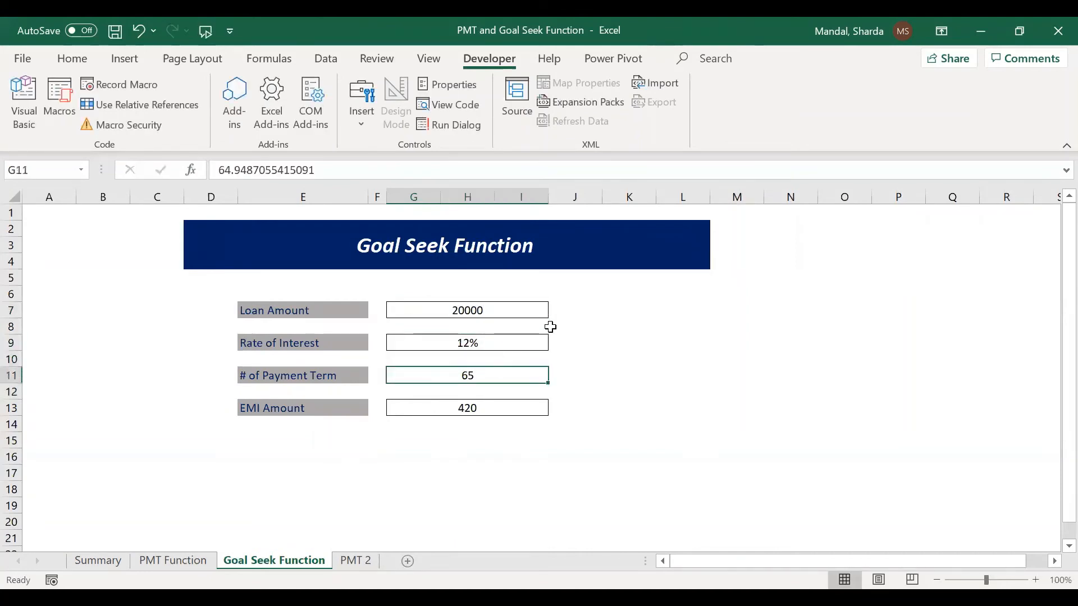
type("60")
key("Return")
key("Return")
Replace the EMI Amount in G13 with the formula =PMT(G9/12,G11,-G7).
key("Delete")
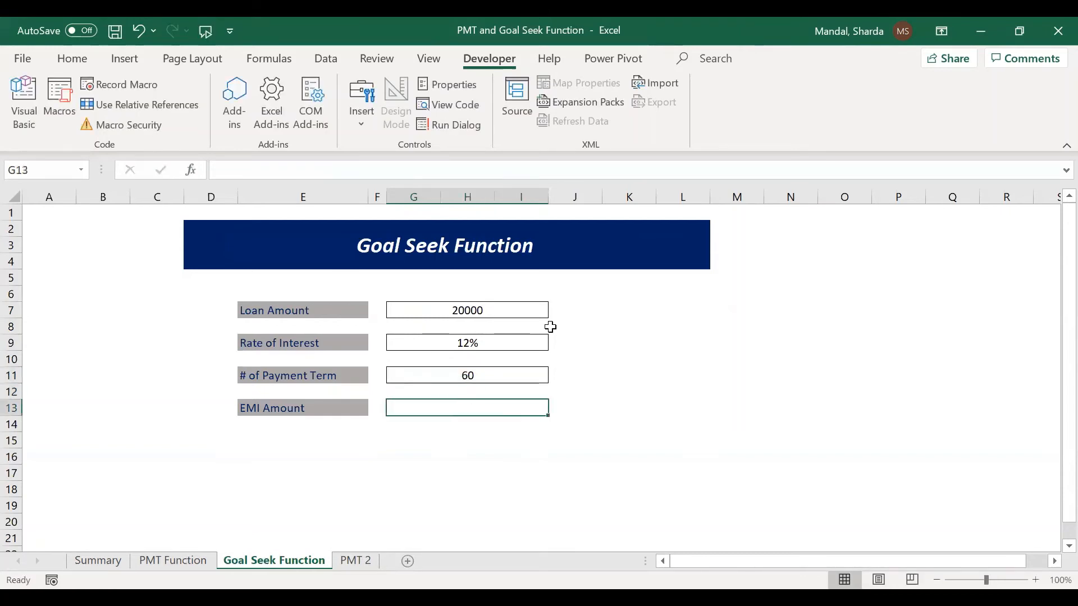
type("=p")
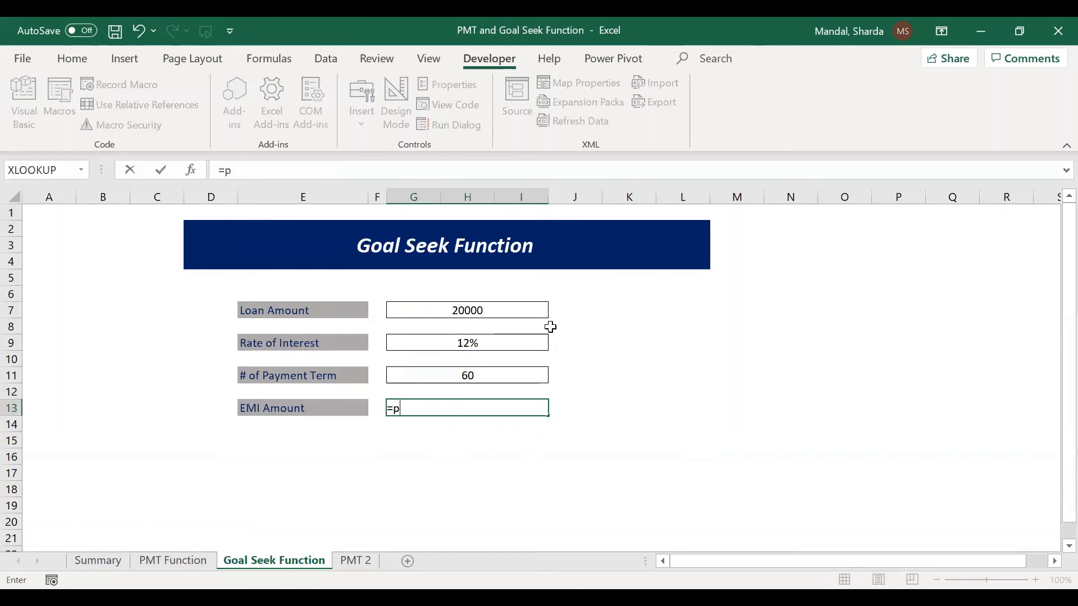
key("Tab")
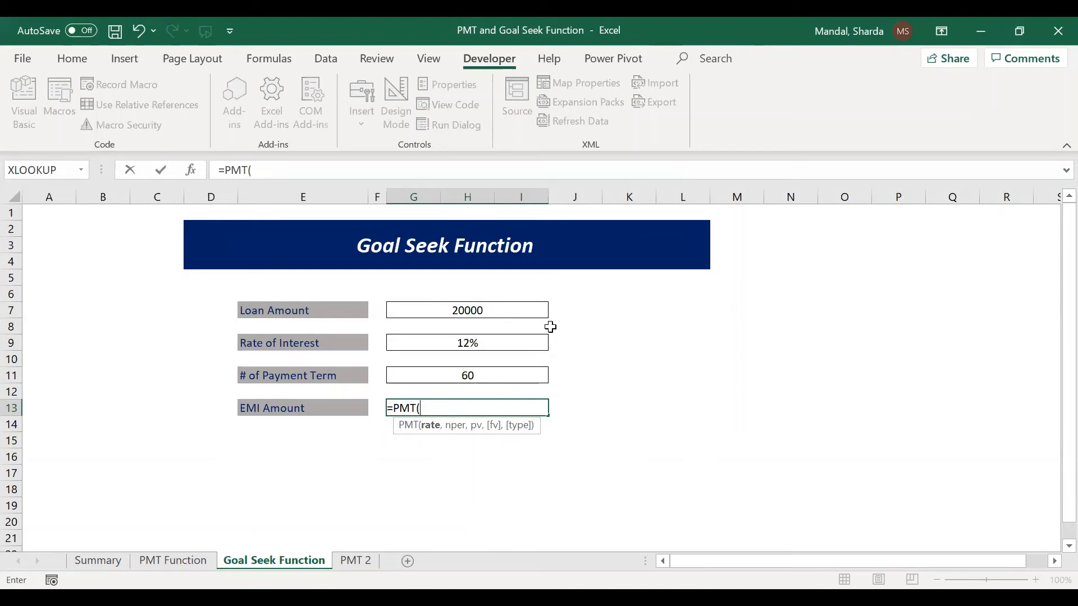
left_click(434, 339)
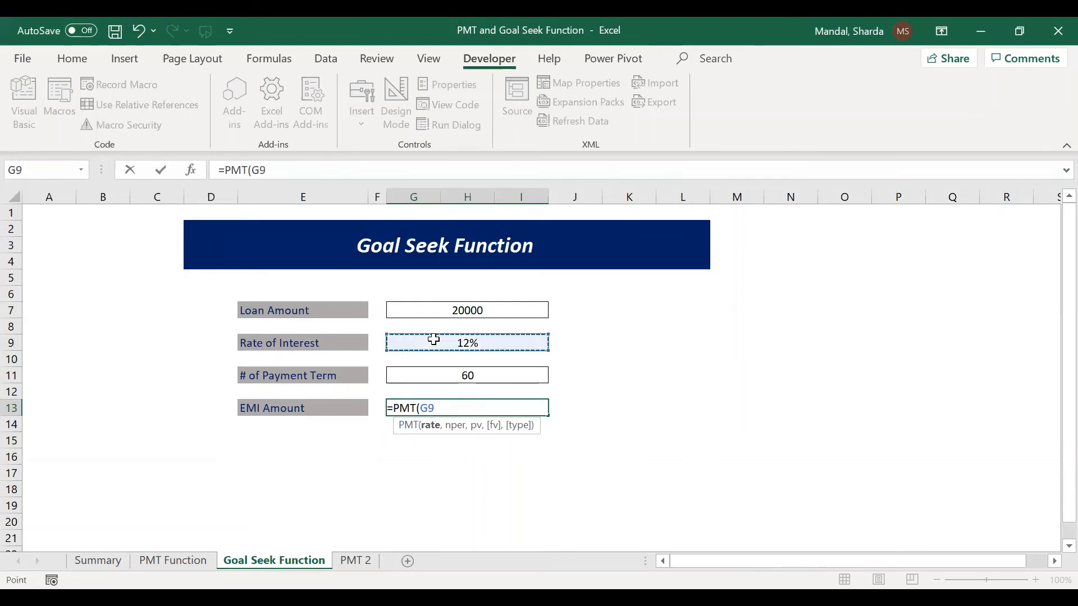
type("/12")
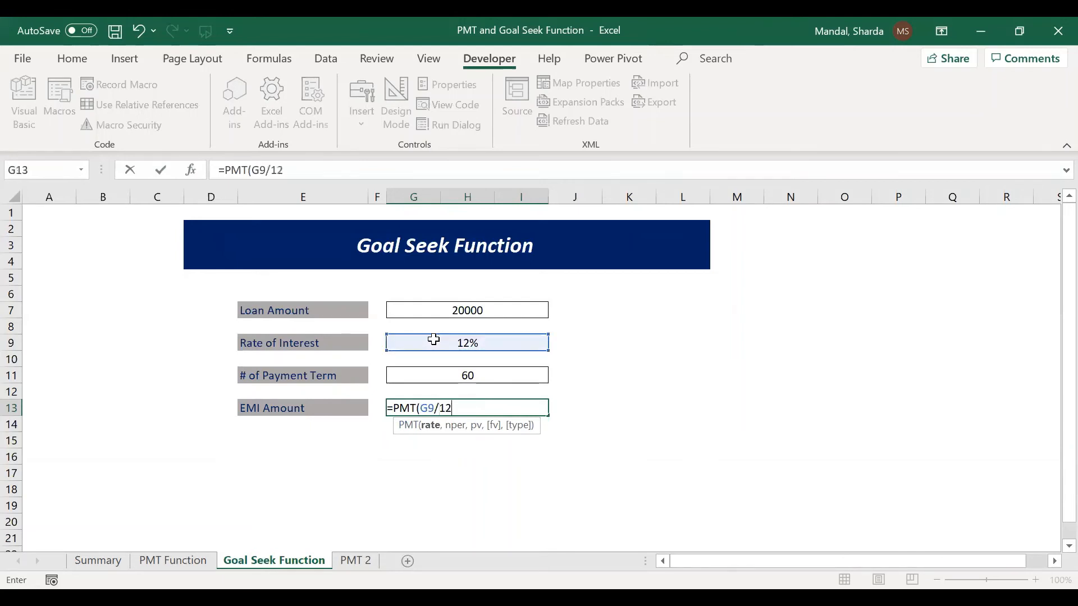
type(",")
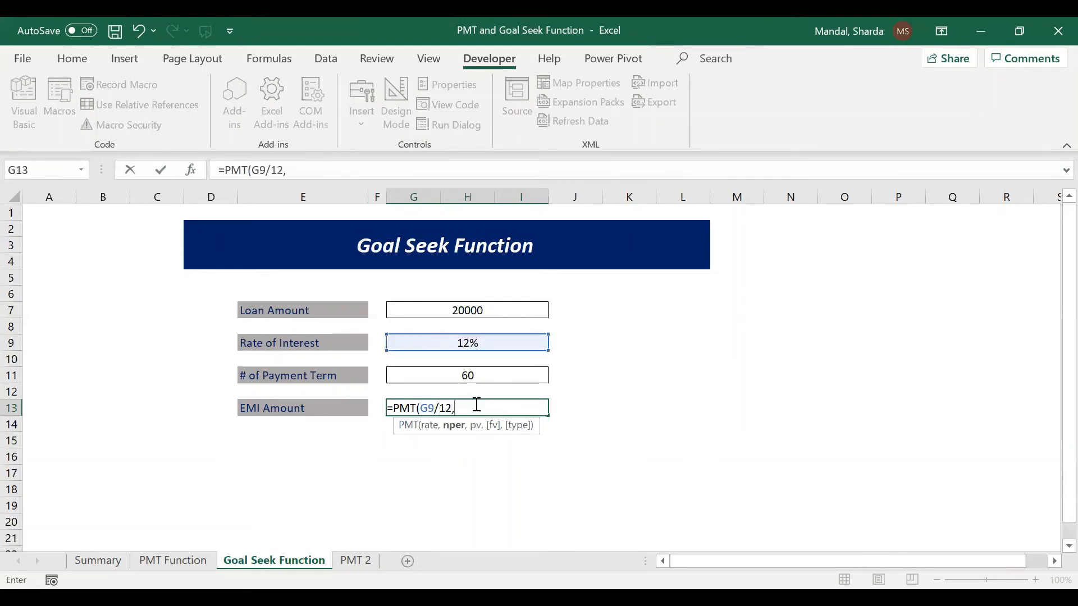
left_click(480, 375)
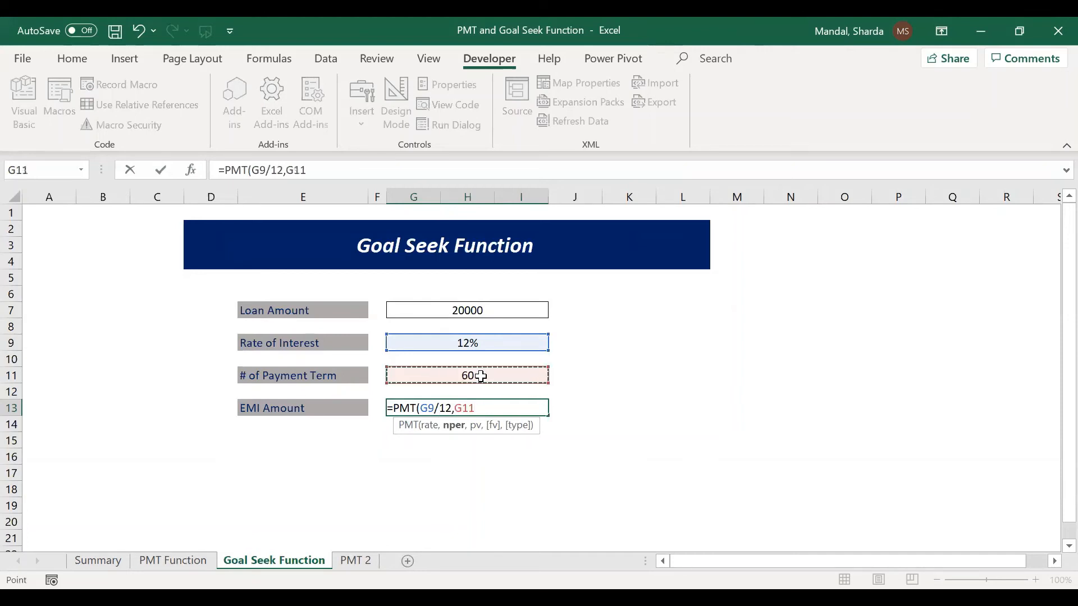
type(",-")
left_click(422, 315)
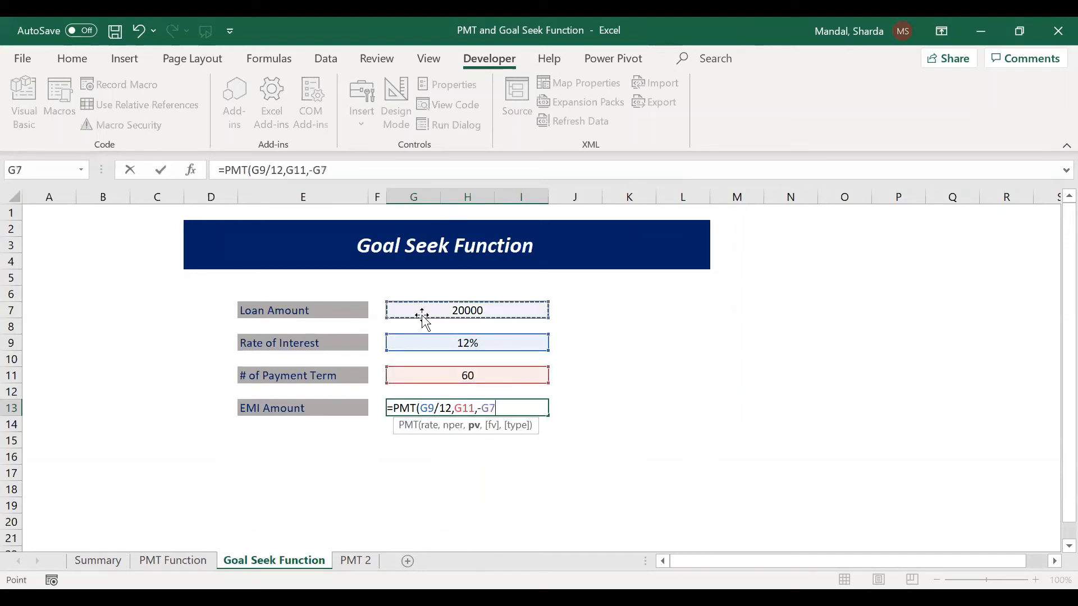
key("Return")
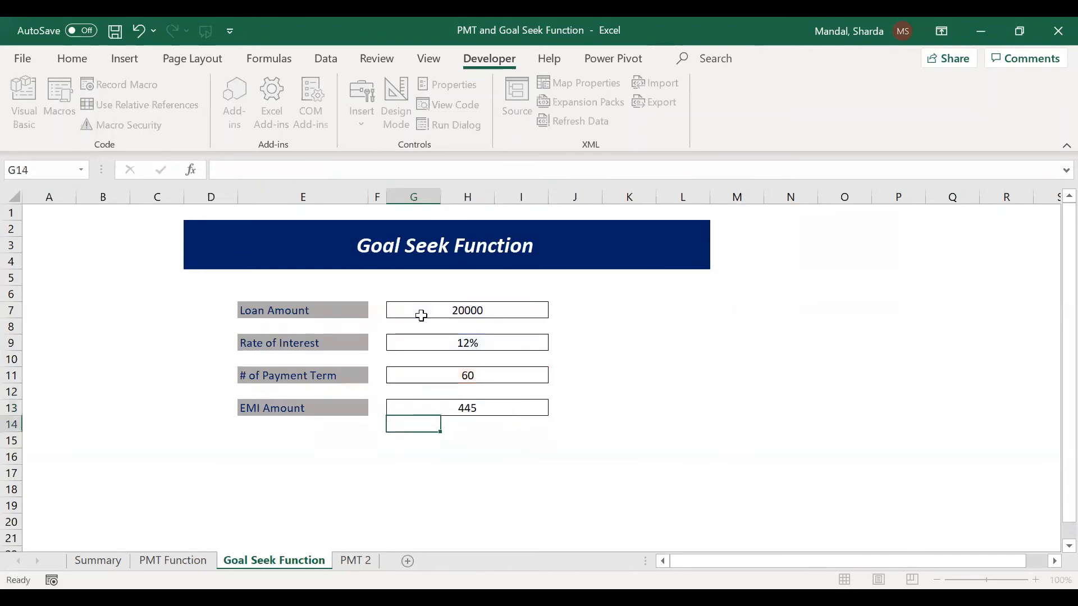
Set the Loan Amount in G7 to 300000.
left_click(484, 313)
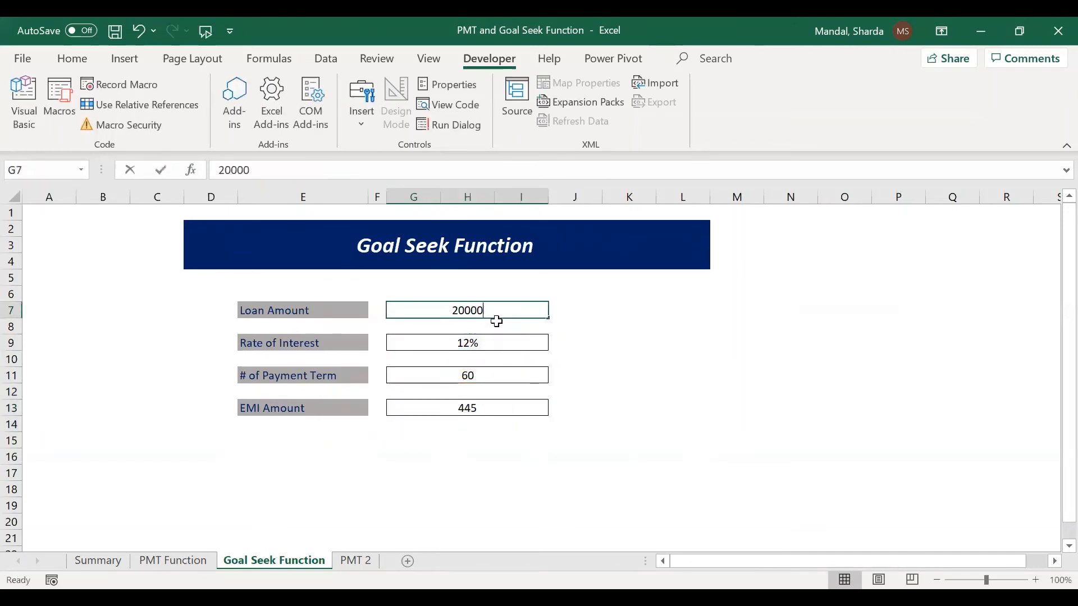
type("300000")
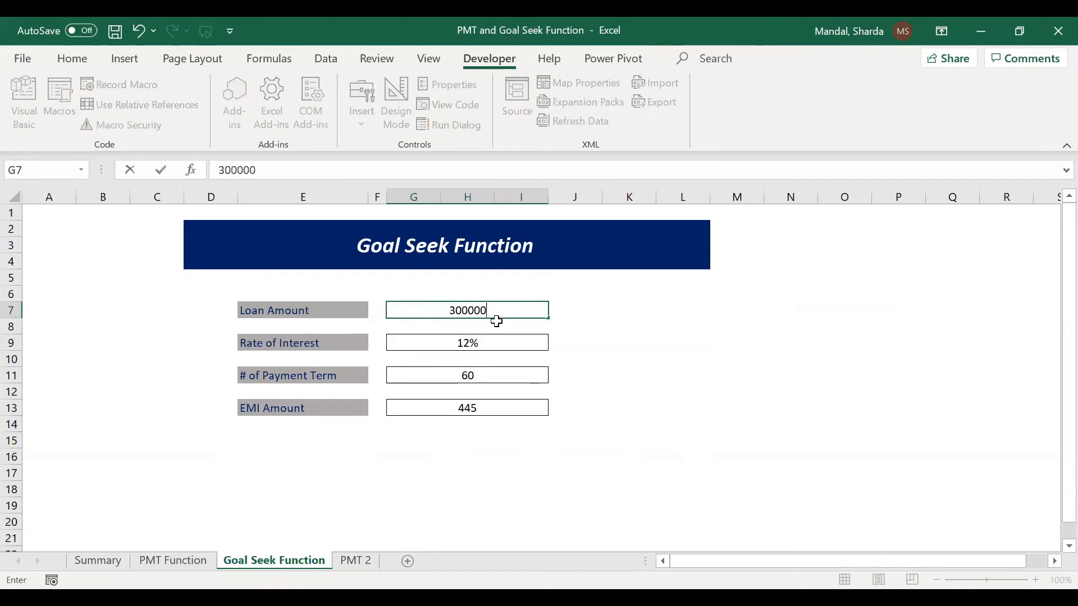
key("Return")
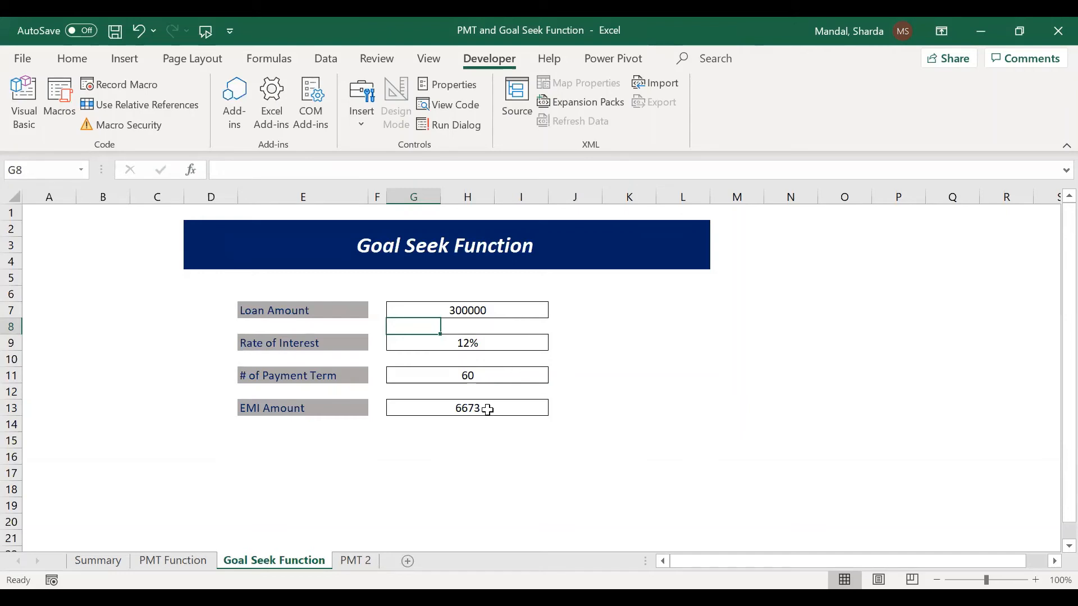
left_click(456, 338)
left_click(476, 310)
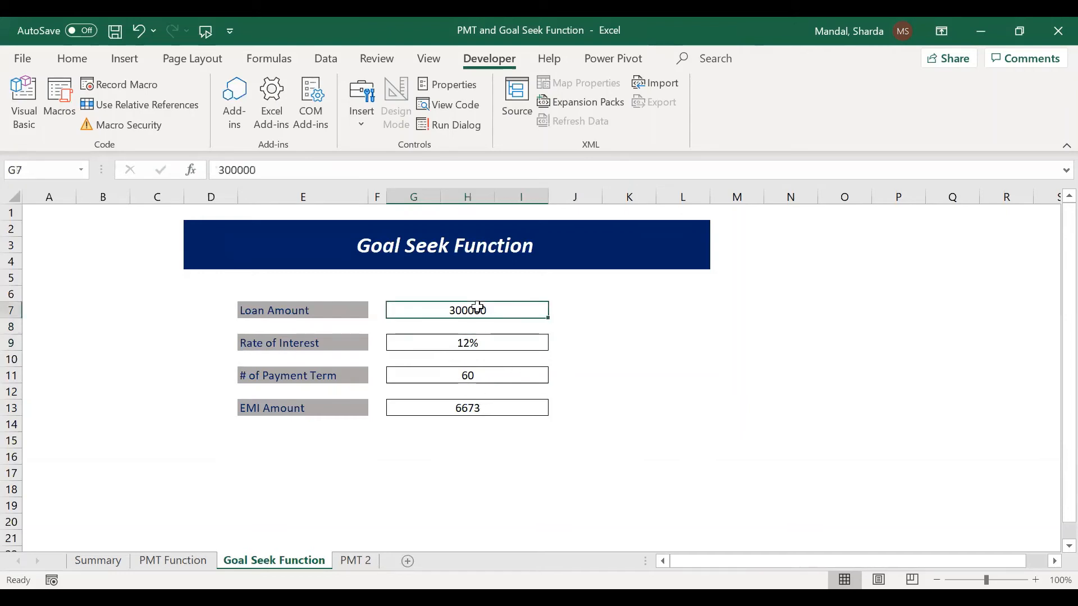
left_click(493, 377)
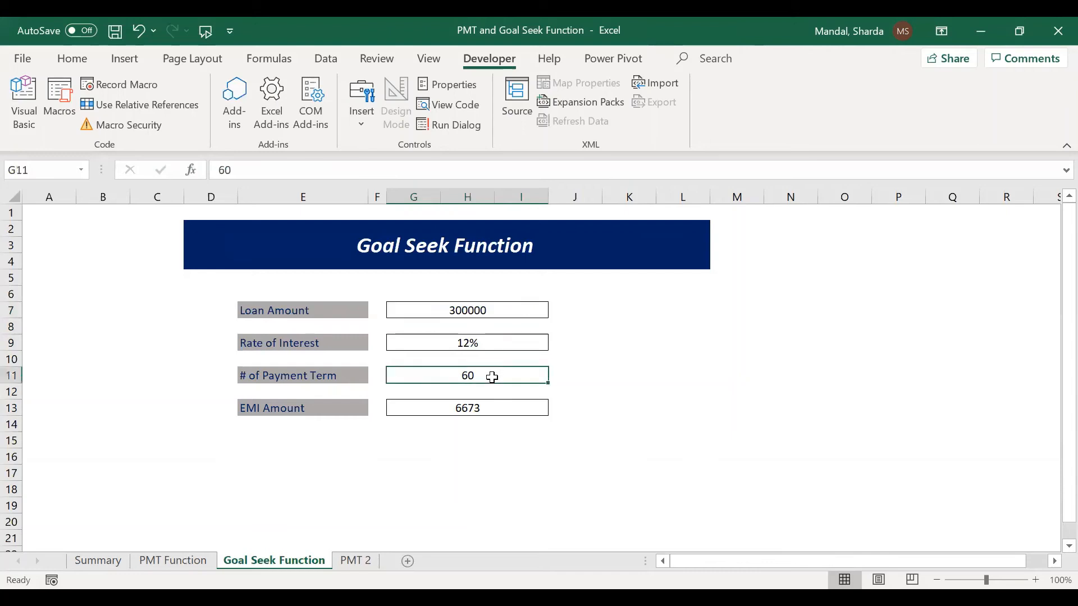
Run Goal Seek to bring the EMI Amount in G13 to 5000 by changing the # of Payment Term in G11, and accept the solution.
left_click(499, 408)
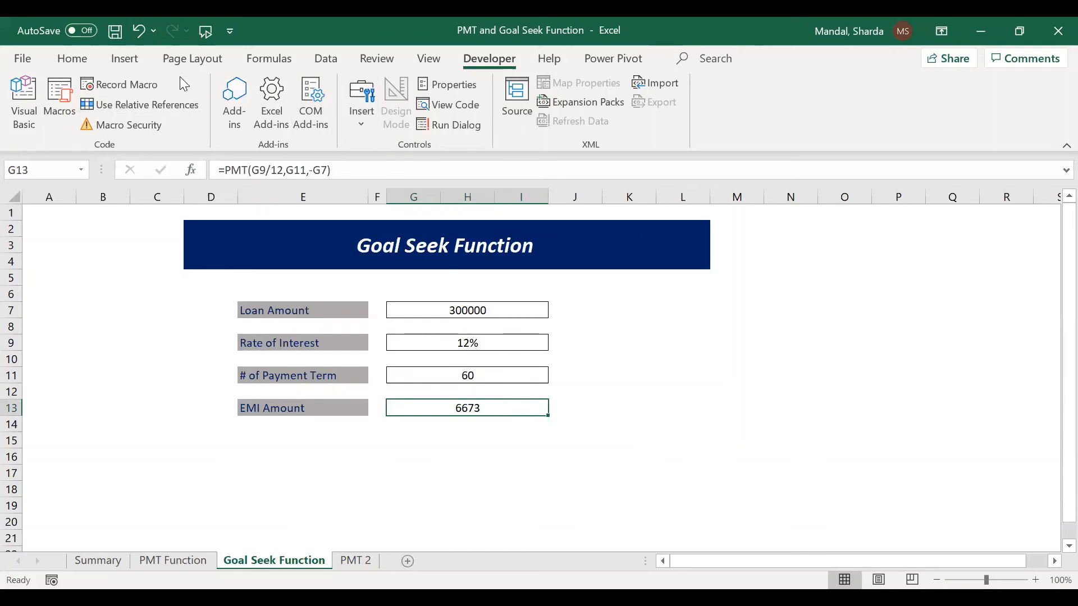
left_click(326, 59)
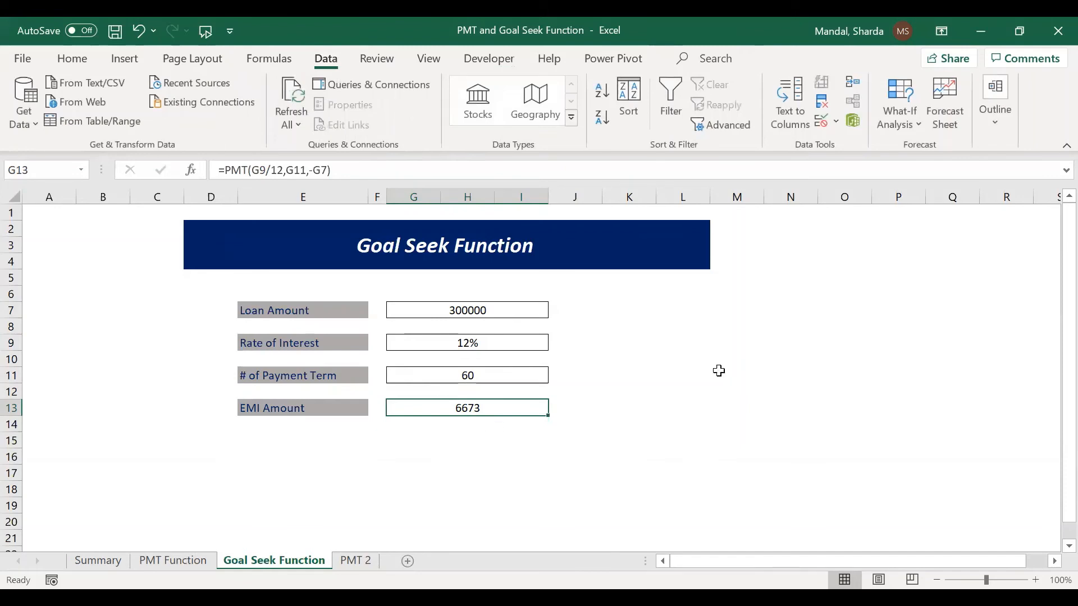
left_click(909, 122)
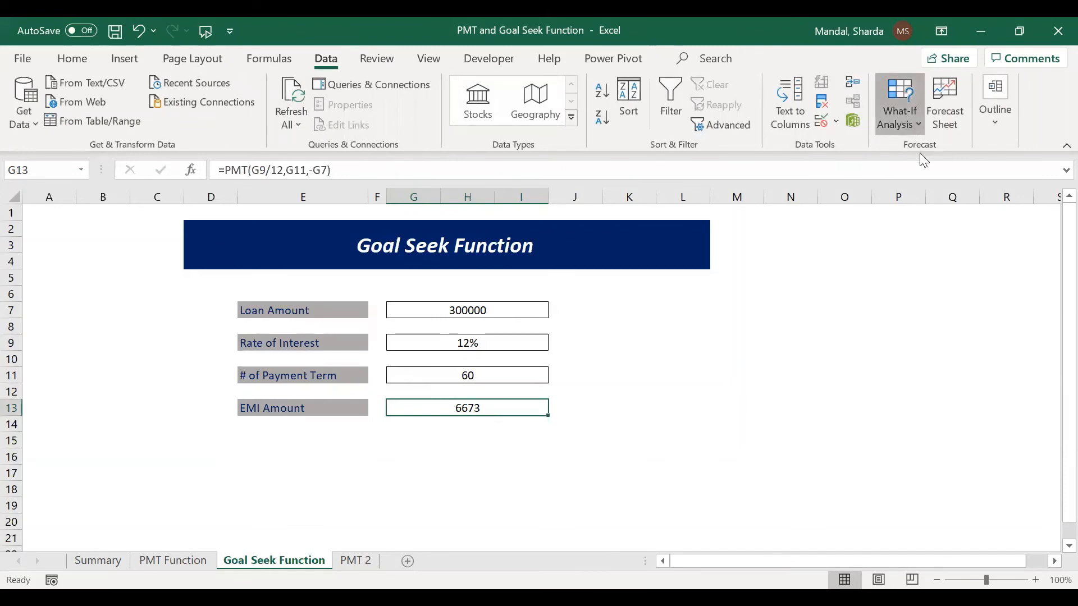
left_click(925, 179)
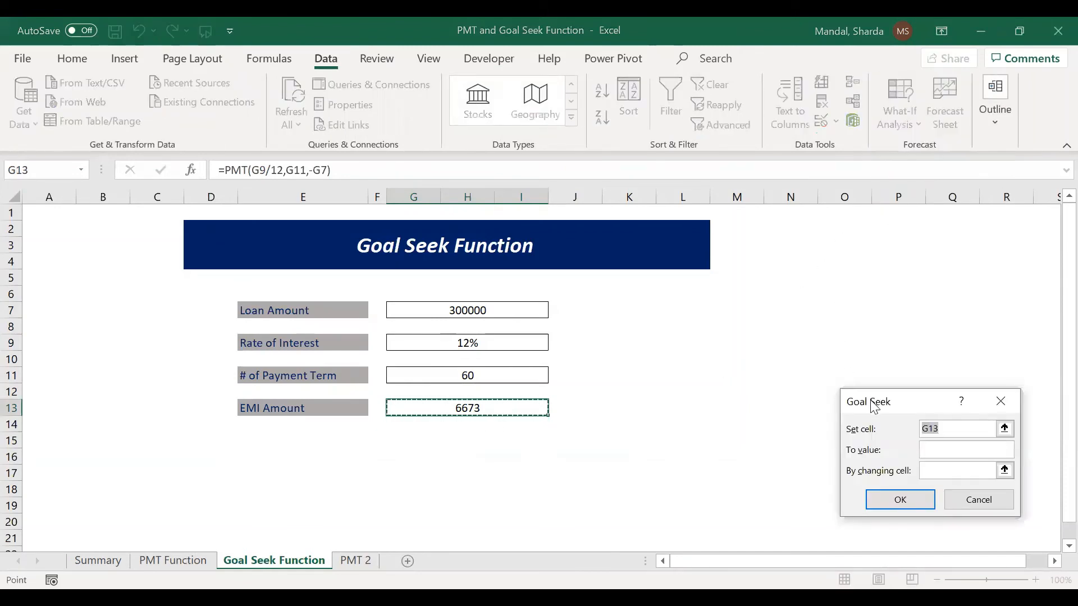
left_click_drag(876, 402, 821, 265)
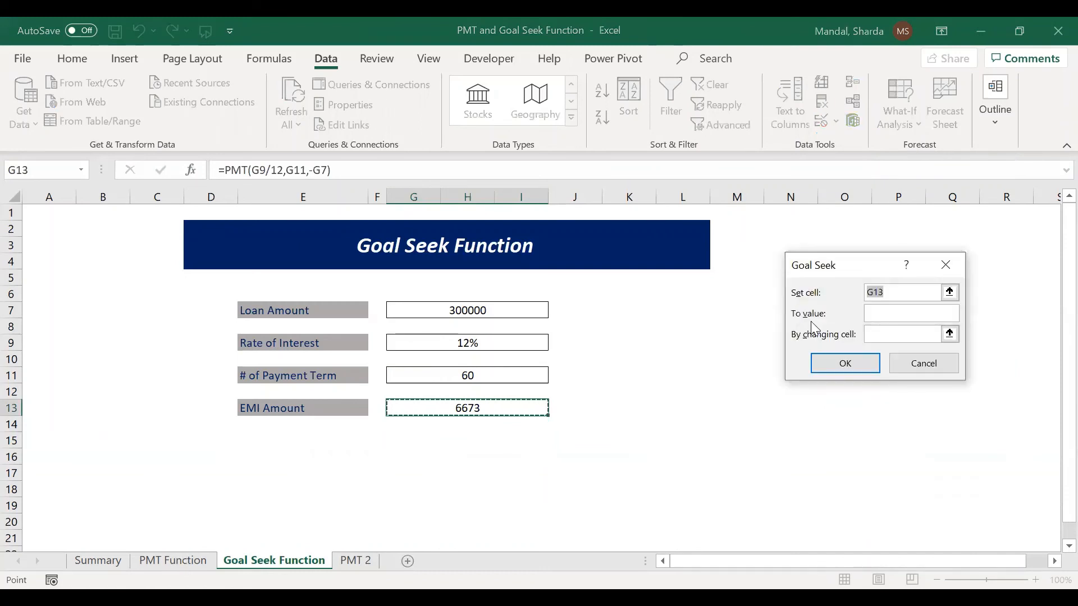
left_click(891, 311)
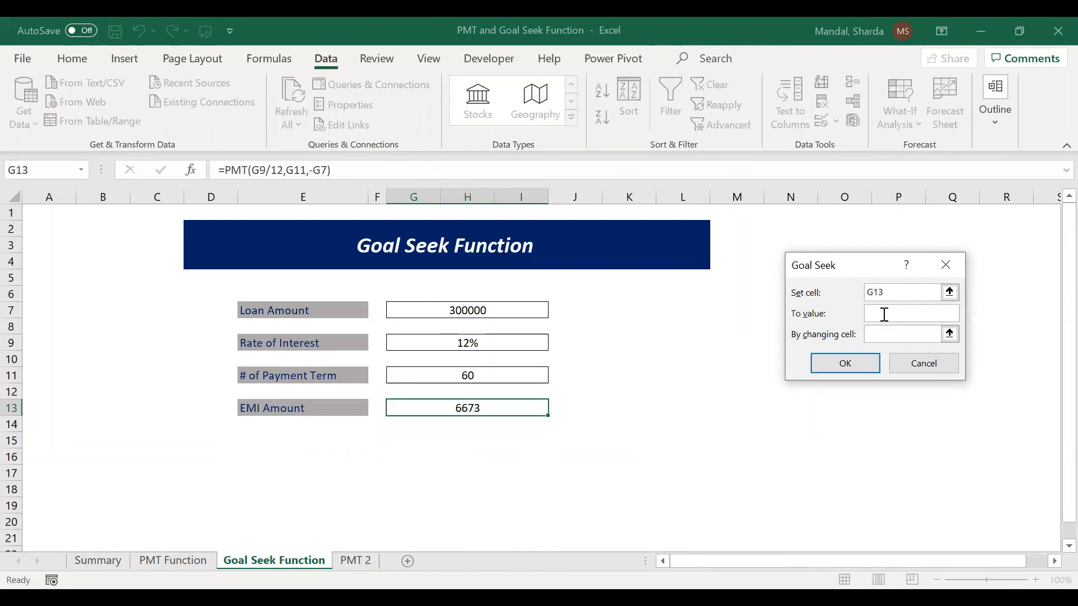
type("5000")
left_click(915, 336)
left_click(482, 374)
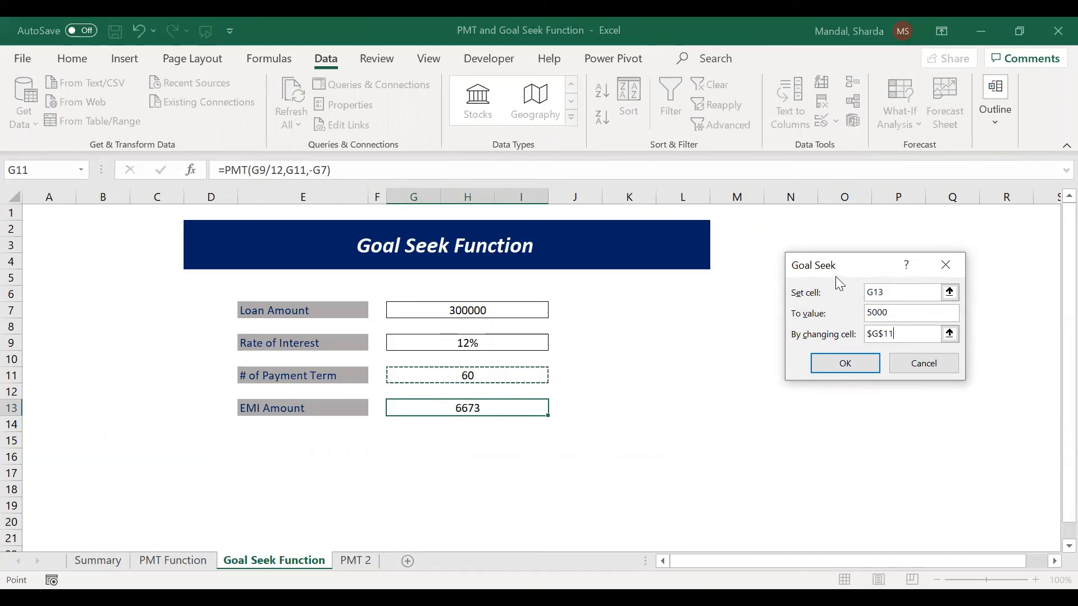
left_click_drag(835, 275, 774, 317)
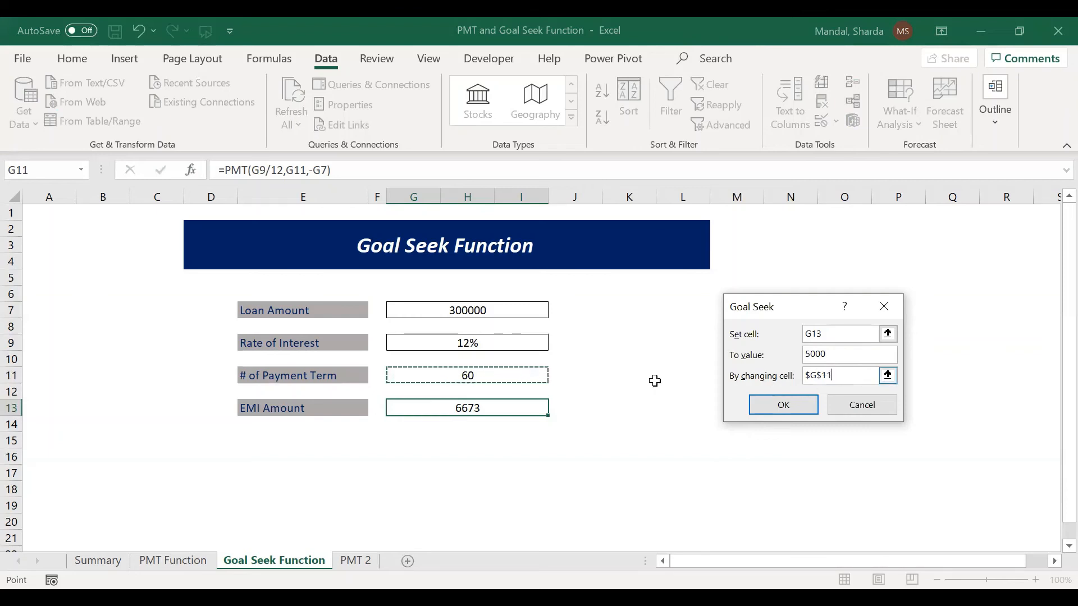
left_click(768, 407)
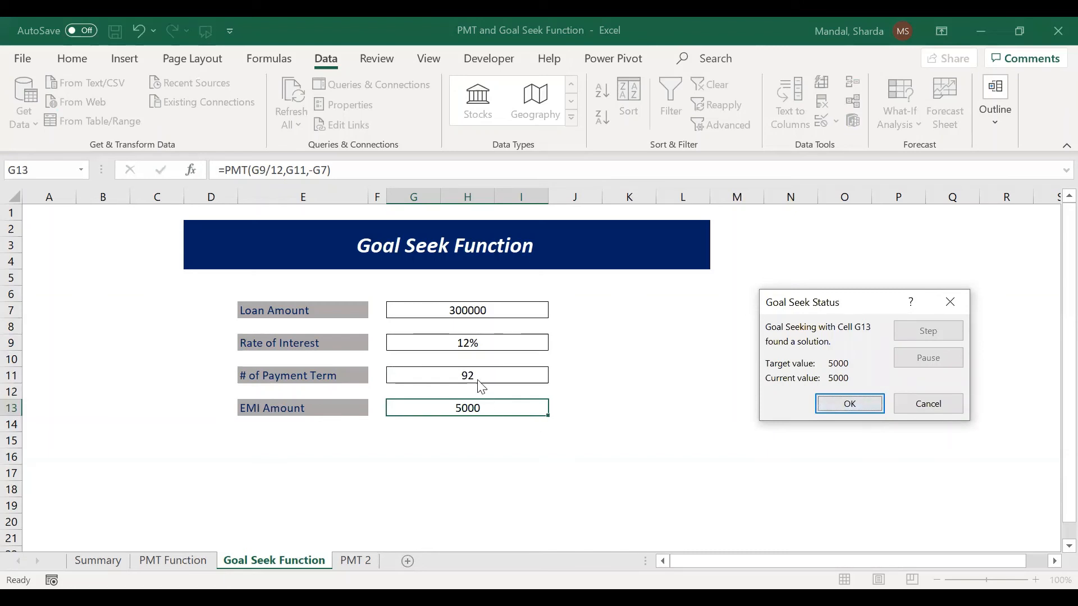
left_click(830, 408)
Paste the copied Goal Seek dialog picture onto the sheet and position it beside the loan table.
left_click(660, 327)
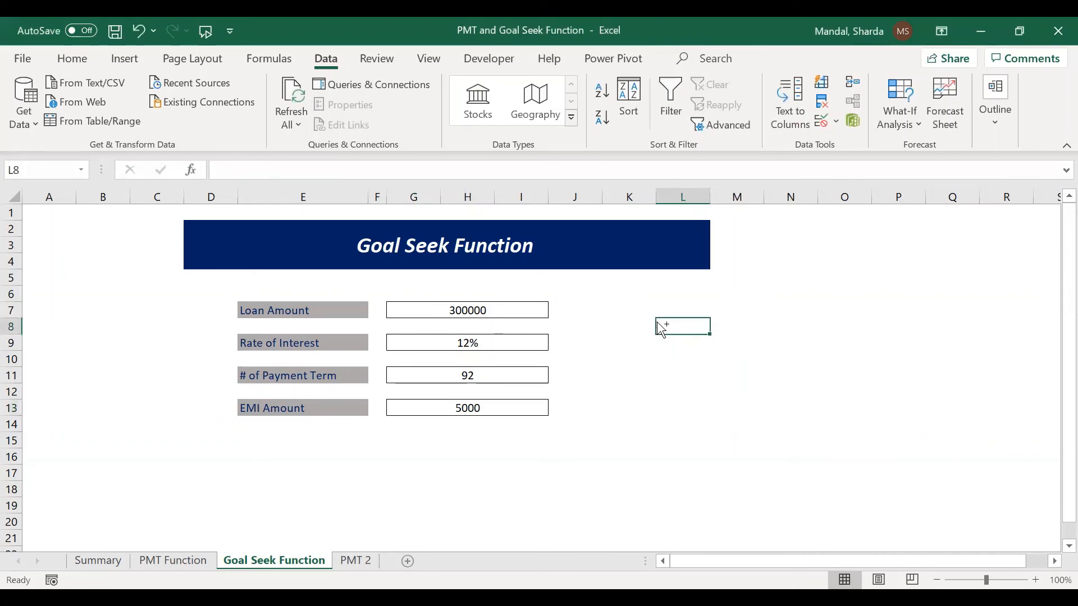
key("ctrl+v")
left_click_drag(736, 337, 695, 320)
left_click(522, 377)
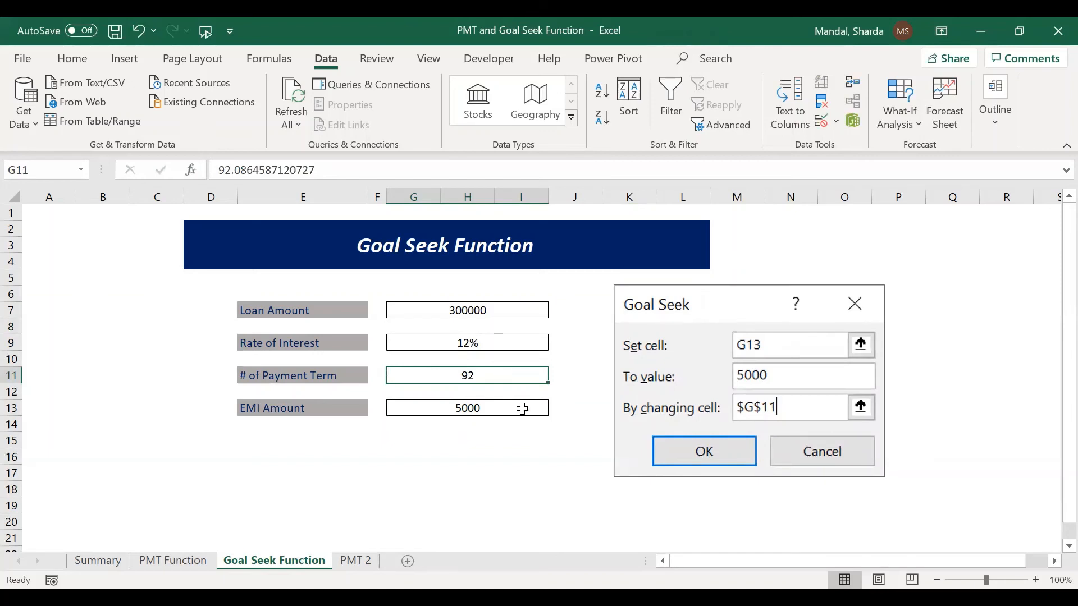
Check the Total Interest to be Paid and EMI Amount cells on the PMT 2 sheet, and return to the Goal Seek Function sheet.
left_click(355, 561)
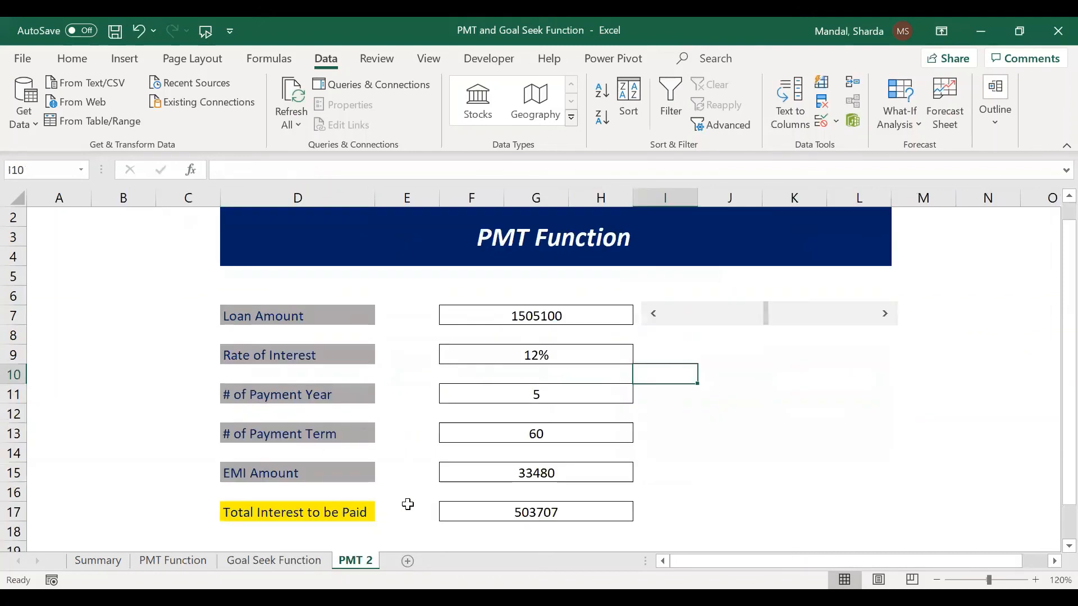
left_click(486, 512)
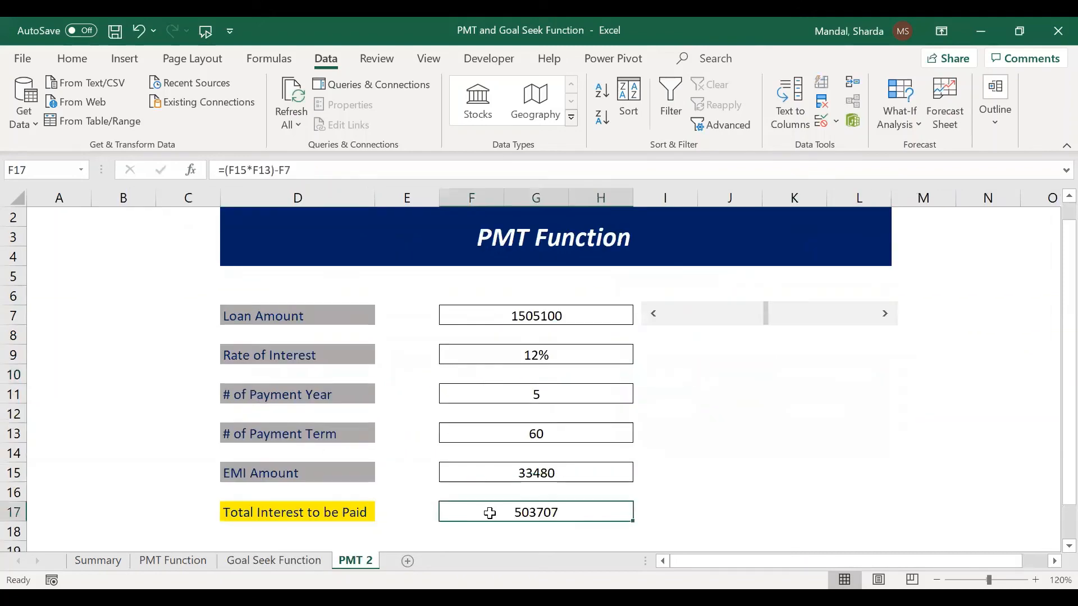
left_click(550, 476)
left_click(316, 561)
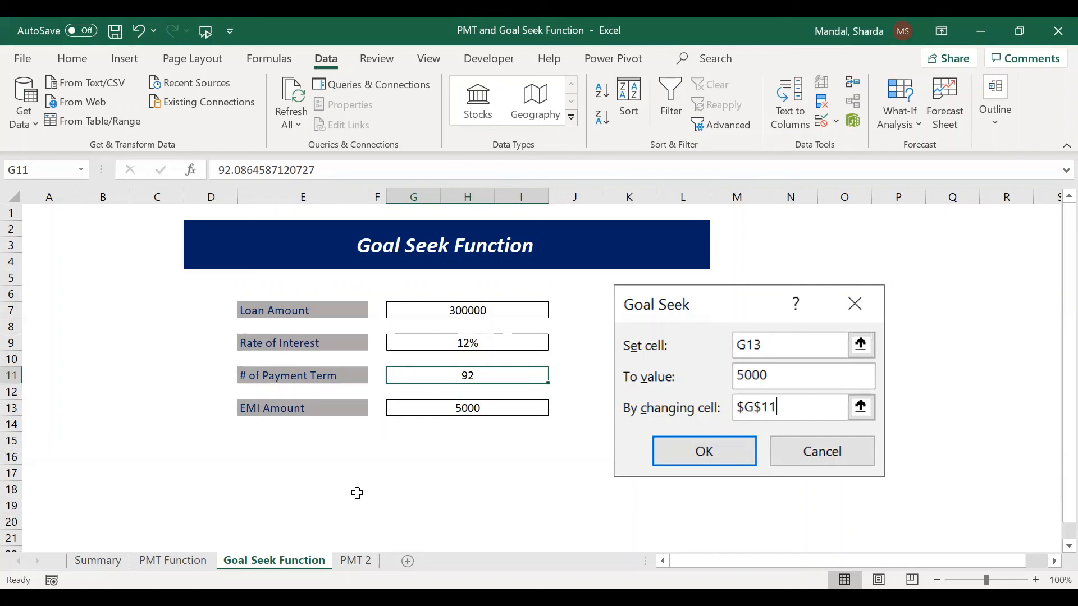
Run Goal Seek to bring the EMI Amount in G13 to 8000 by changing the # of Payment Term in G11, and accept the solution.
left_click(466, 408)
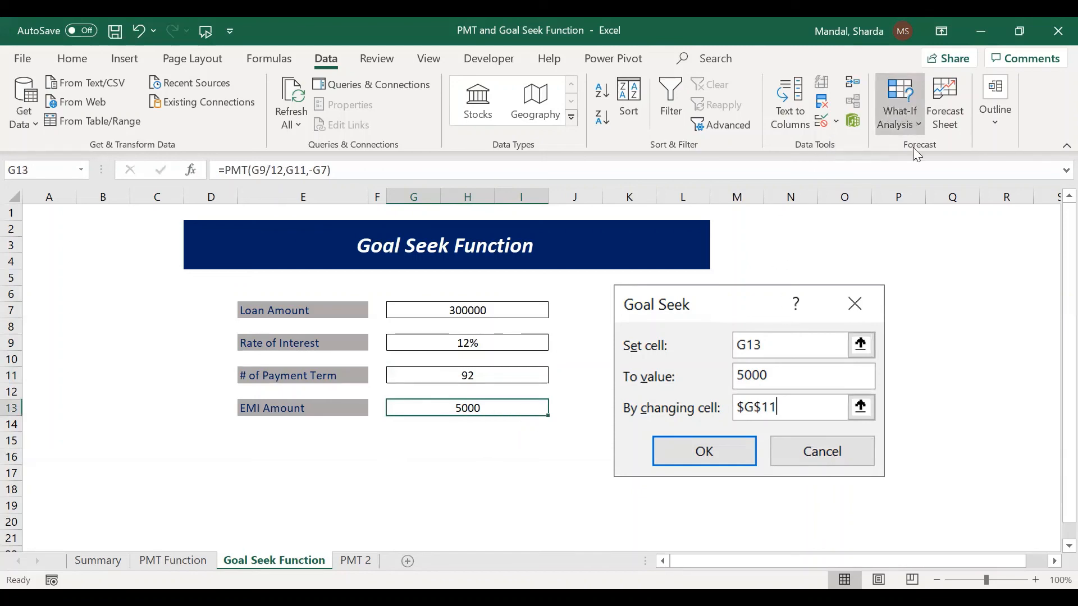
left_click(922, 176)
left_click(883, 356)
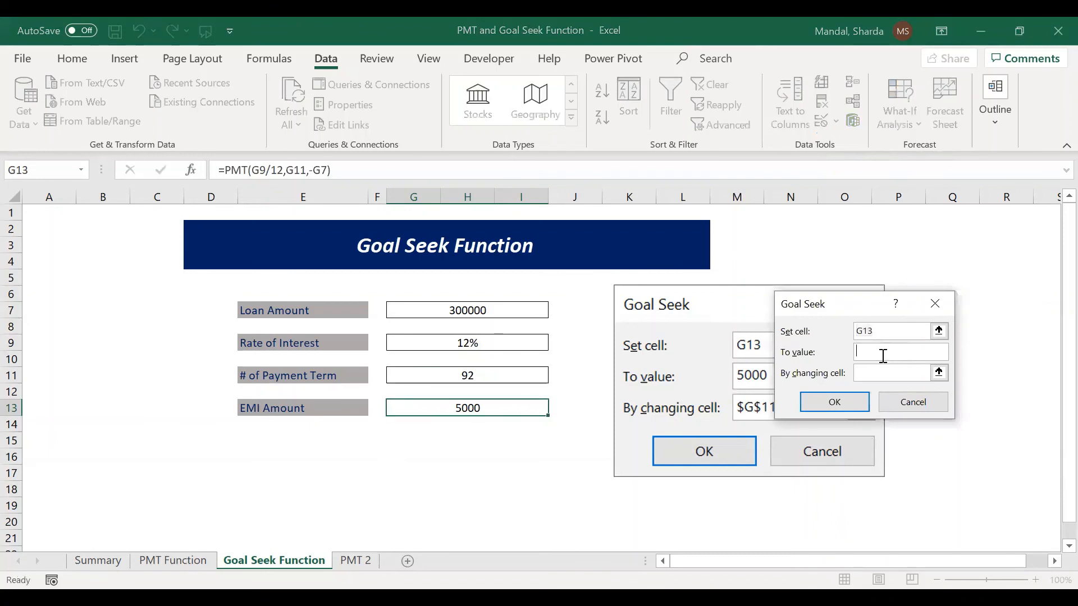
type("8000")
left_click(904, 372)
left_click(540, 375)
left_click(839, 405)
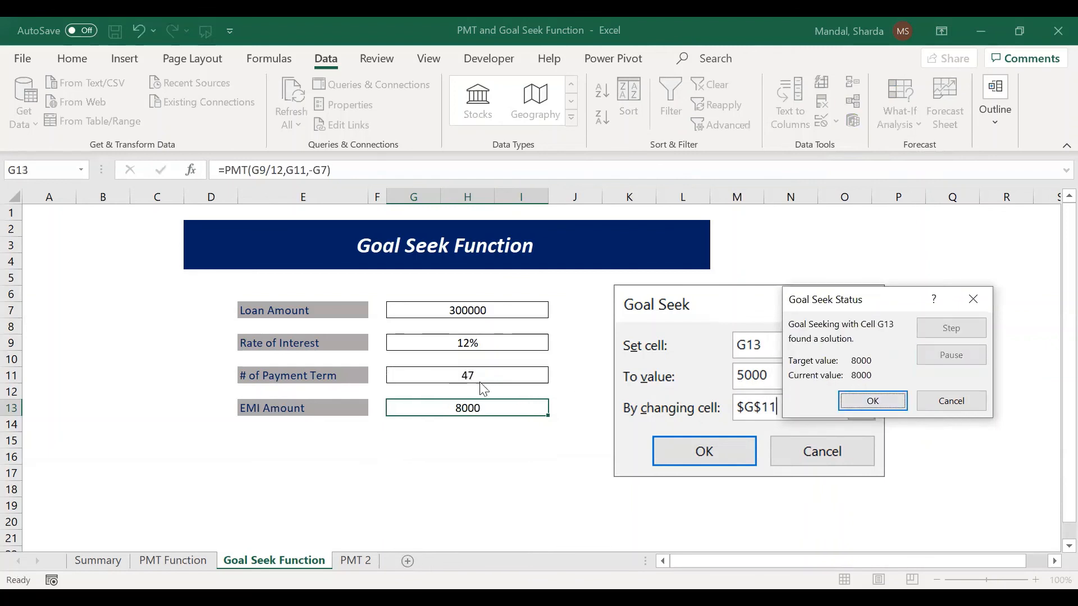
left_click(881, 402)
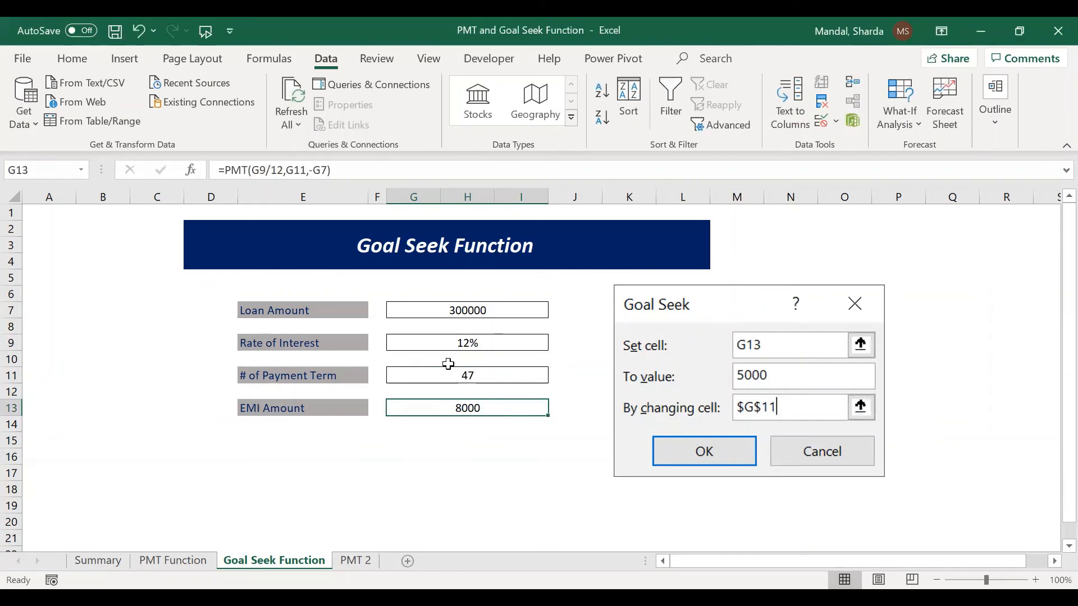